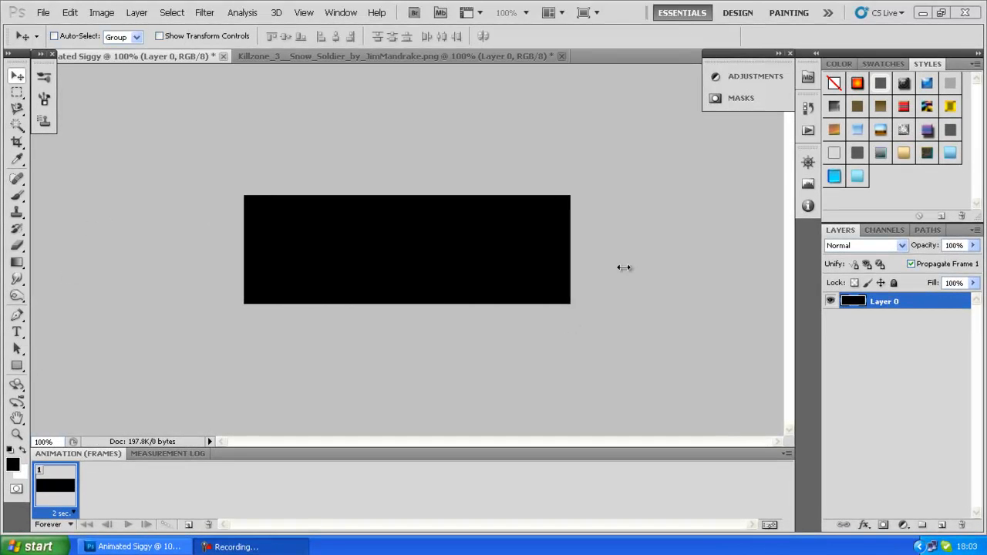
- Hide the Animation panel and display it again
{"action": "left_click", "coordinate": [926, 307]}
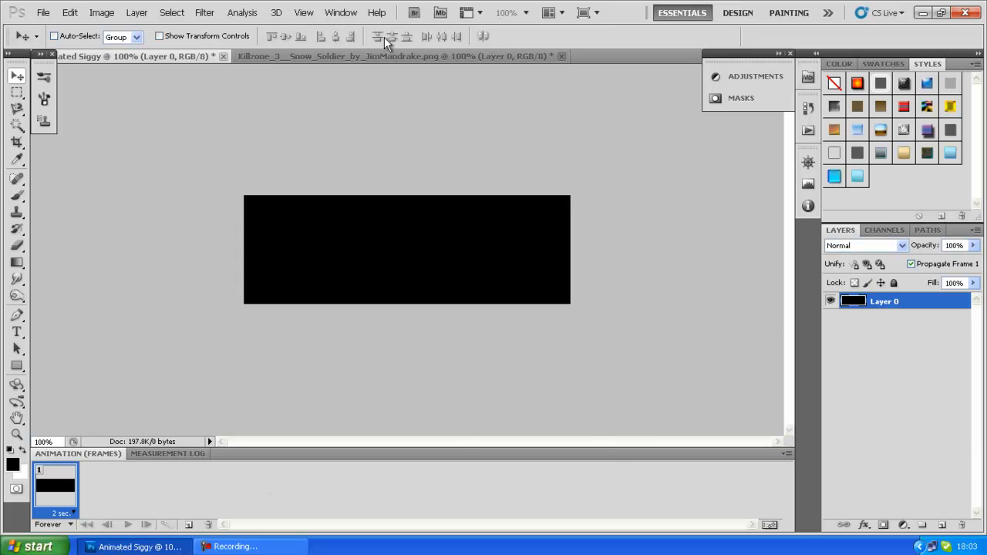
{"action": "left_click", "coordinate": [347, 20]}
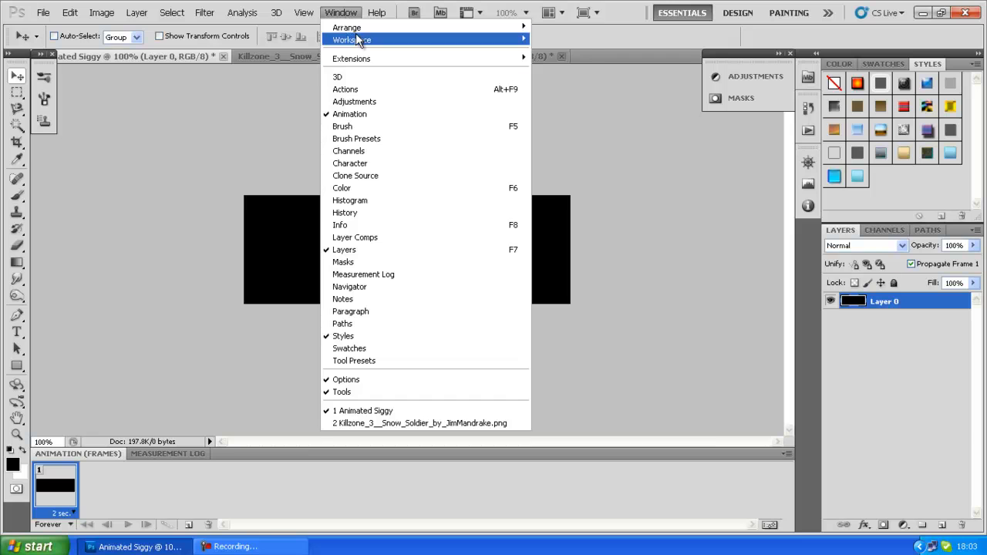
{"action": "left_click", "coordinate": [377, 114]}
{"action": "left_click", "coordinate": [331, 14]}
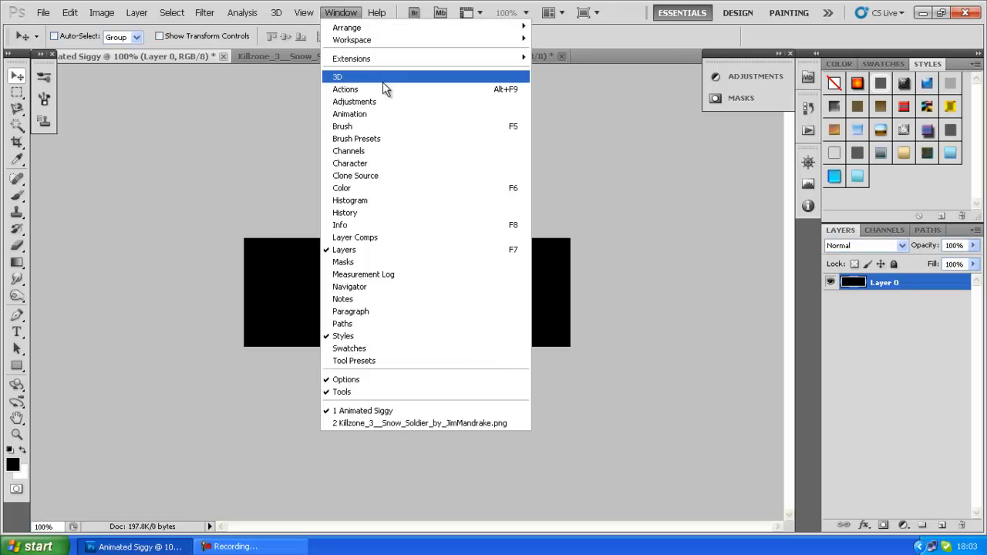
{"action": "left_click", "coordinate": [381, 113]}
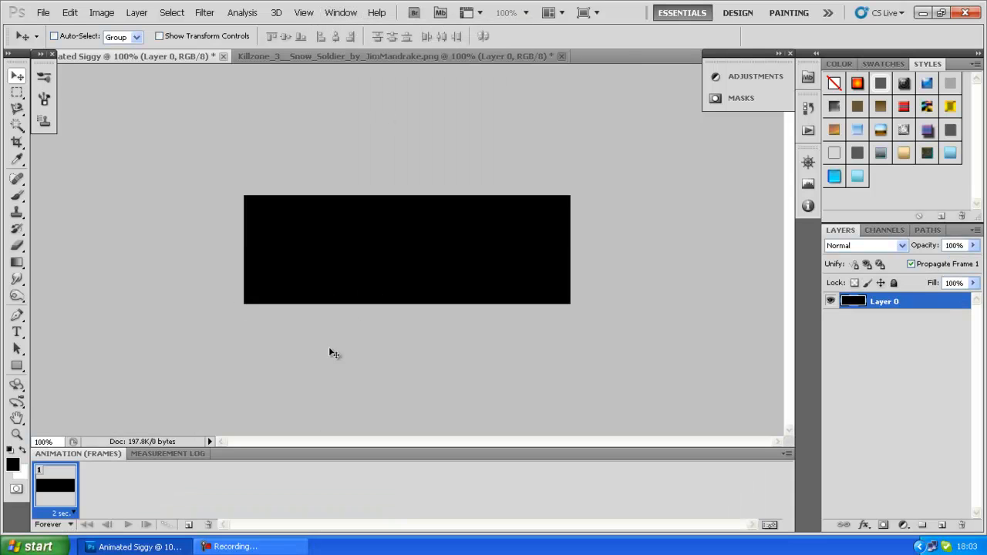
- Add five duplicate frames to the animation after the first frame
{"action": "left_click", "coordinate": [191, 525]}
{"action": "left_click", "coordinate": [191, 525]}
{"action": "left_click", "coordinate": [191, 525]}
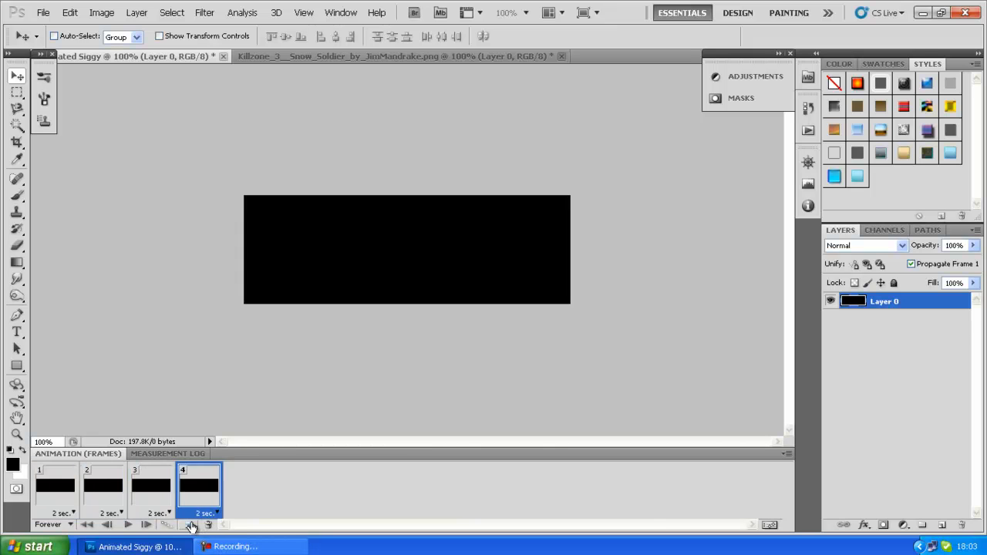
{"action": "left_click", "coordinate": [191, 526]}
{"action": "left_click", "coordinate": [191, 525]}
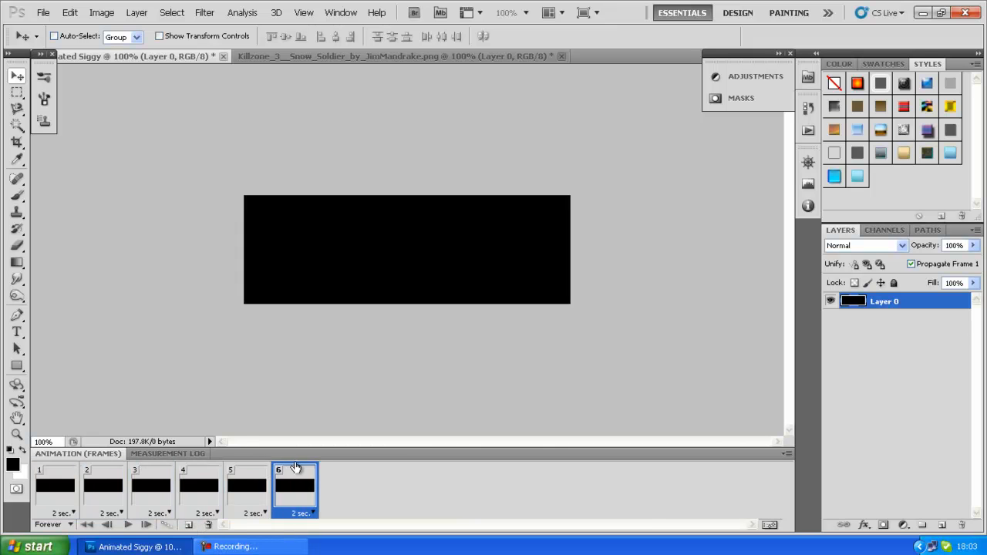
- Delete the five added frames so that only the first animation frame is left
{"action": "left_click", "coordinate": [209, 525]}
{"action": "left_click", "coordinate": [209, 525]}
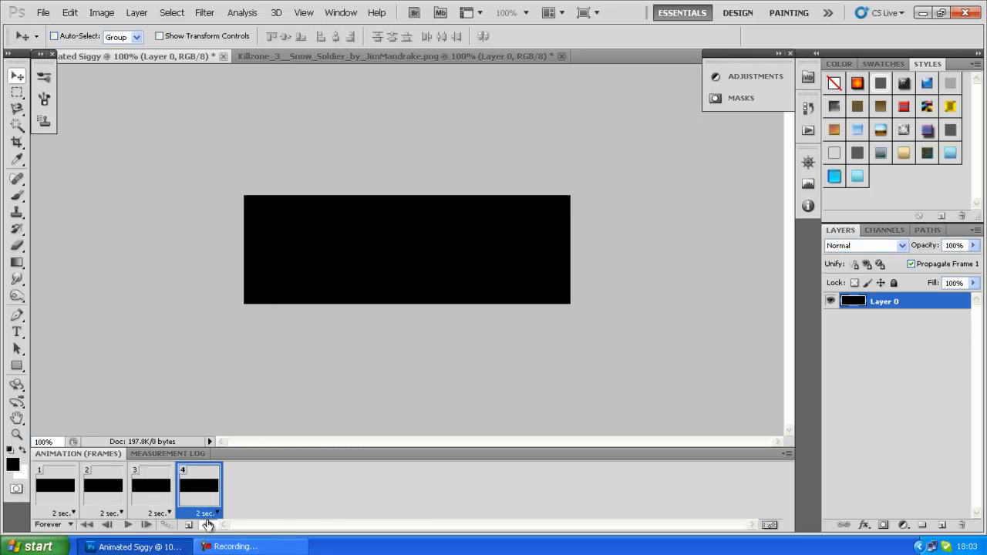
{"action": "left_click", "coordinate": [209, 525]}
{"action": "left_click", "coordinate": [209, 526]}
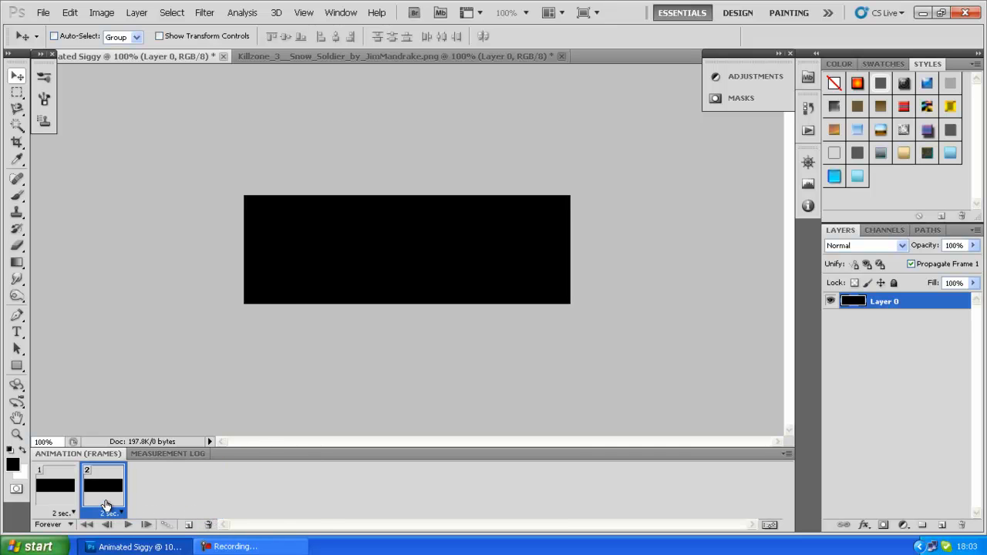
{"action": "left_click", "coordinate": [208, 525]}
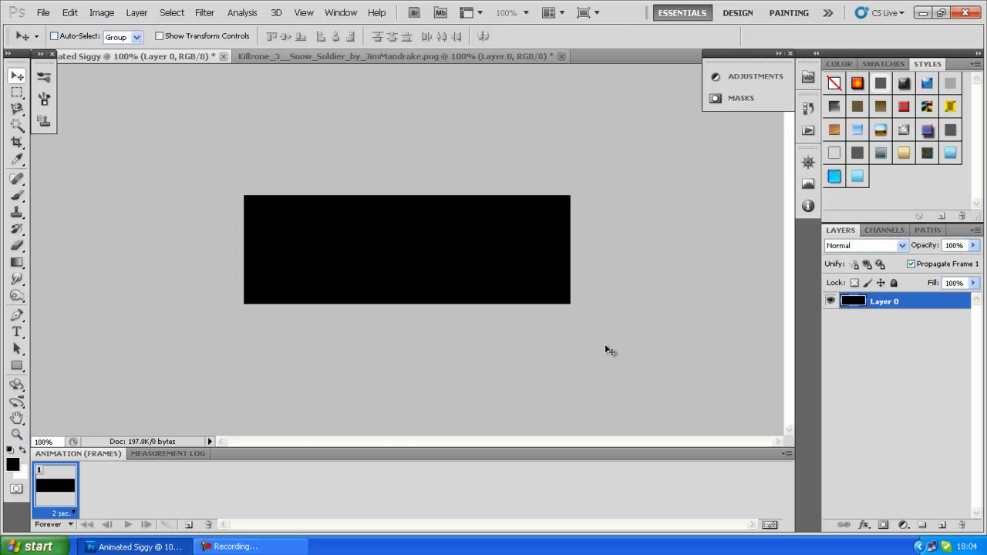
- Add the text "Tlg" to the black banner at 72 pt in DeadSpaceTitleFont and apply a gold layer style to it
{"action": "left_click", "coordinate": [16, 332]}
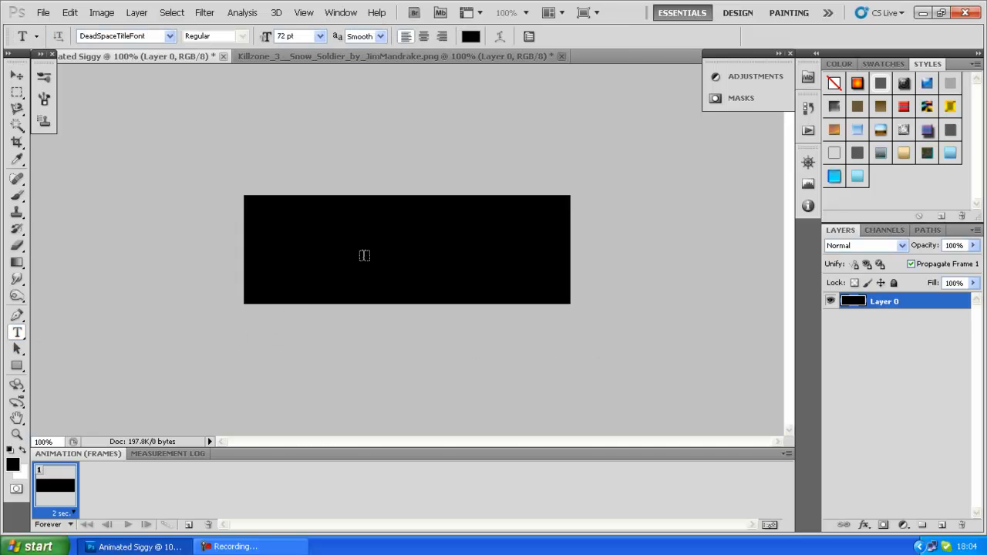
{"action": "left_click", "coordinate": [363, 255]}
{"action": "type", "text": "???"}
{"action": "left_click", "coordinate": [901, 153]}
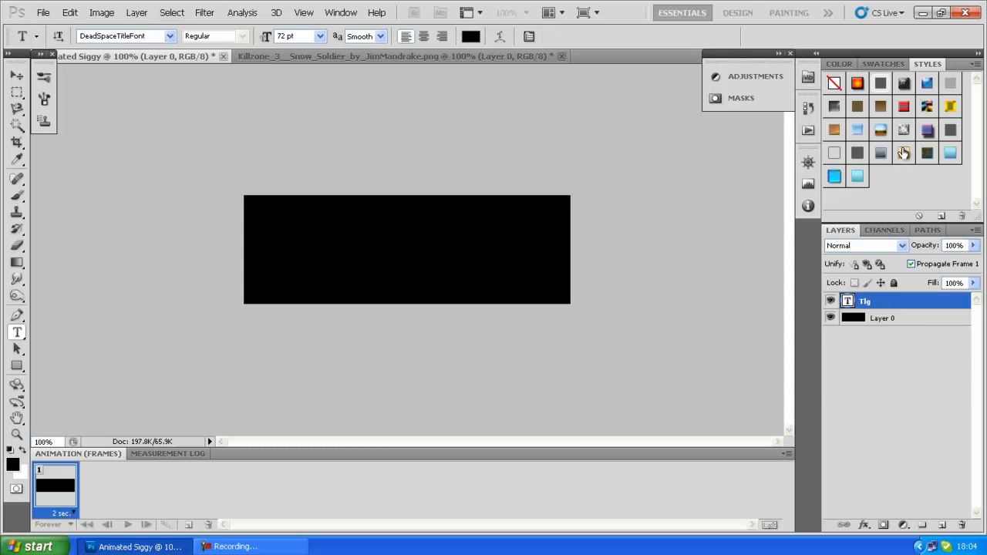
- Move the gold text to the centre of the banner and collapse its list of layer effects
{"action": "left_click", "coordinate": [10, 77]}
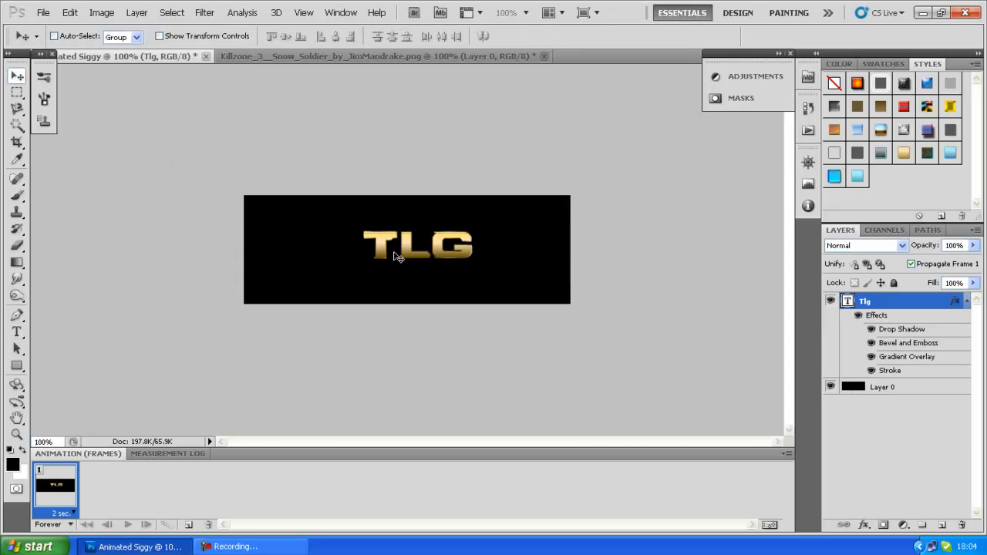
{"action": "left_click_drag", "start_coordinate": [407, 255], "coordinate": [399, 264]}
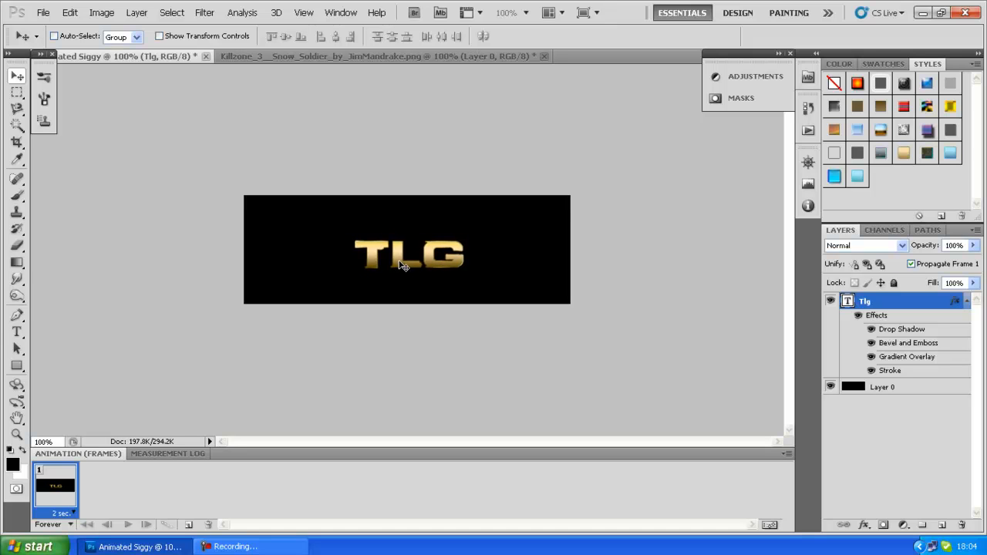
{"action": "left_click", "coordinate": [967, 301]}
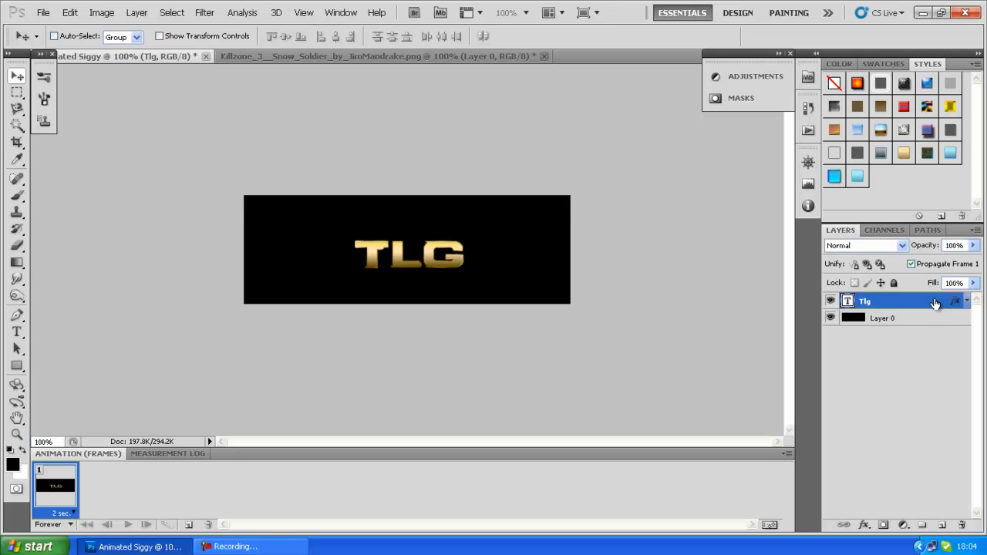
- Add a second animation frame and copy the Killzone snow soldier image into the Animated Siggy document
{"action": "left_click", "coordinate": [189, 524]}
{"action": "left_click_drag", "start_coordinate": [352, 57], "coordinate": [479, 115]}
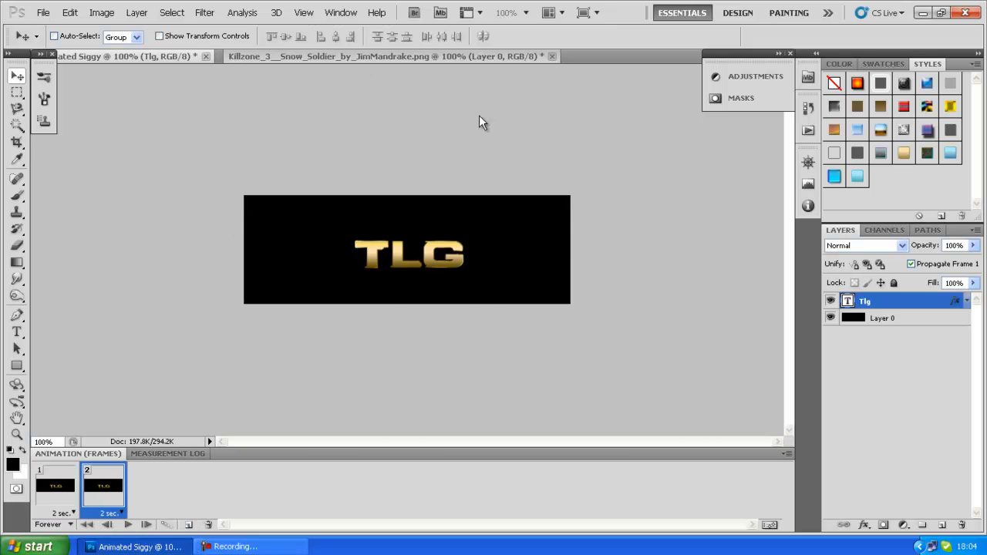
{"action": "left_click_drag", "start_coordinate": [538, 100], "coordinate": [766, 150]}
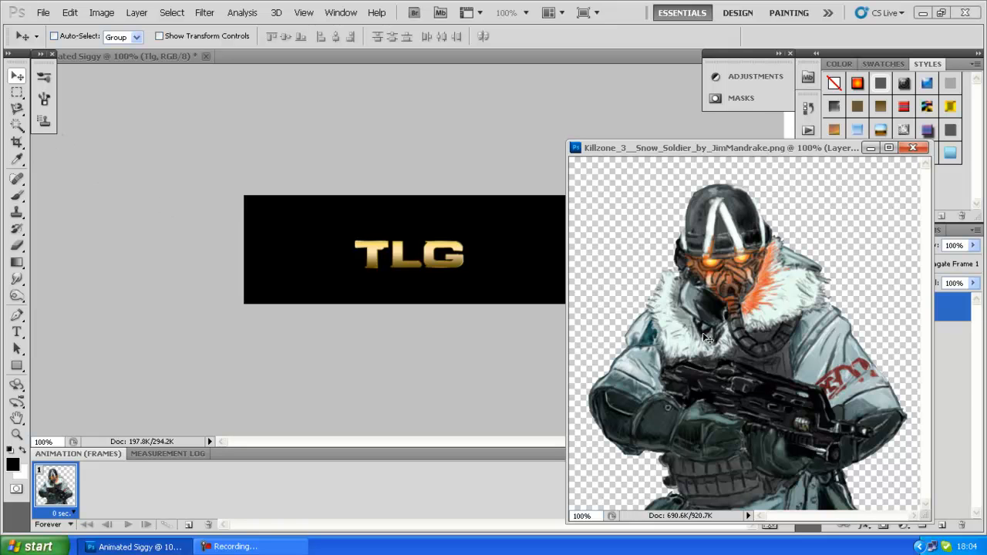
{"action": "left_click_drag", "start_coordinate": [711, 332], "coordinate": [354, 292]}
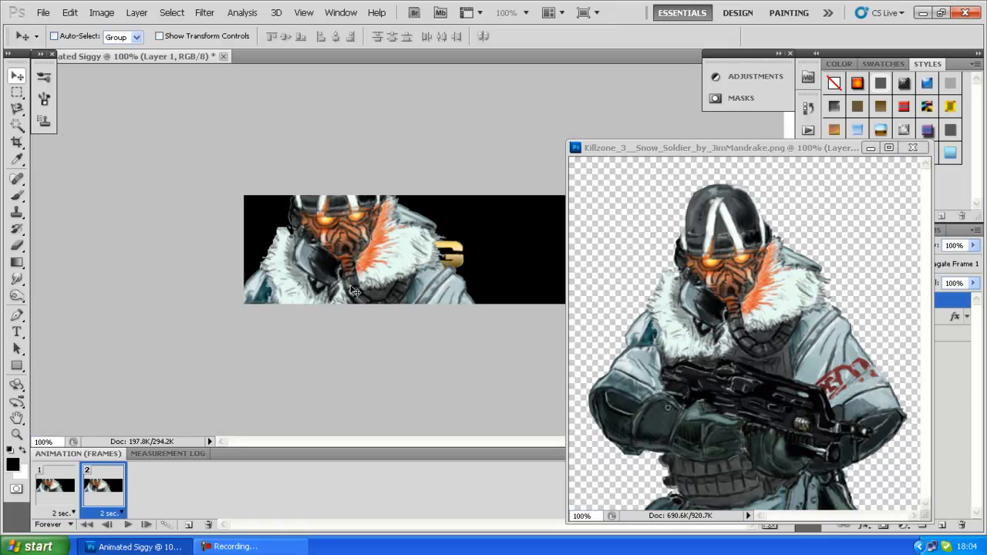
{"action": "left_click_drag", "start_coordinate": [692, 149], "coordinate": [359, 63]}
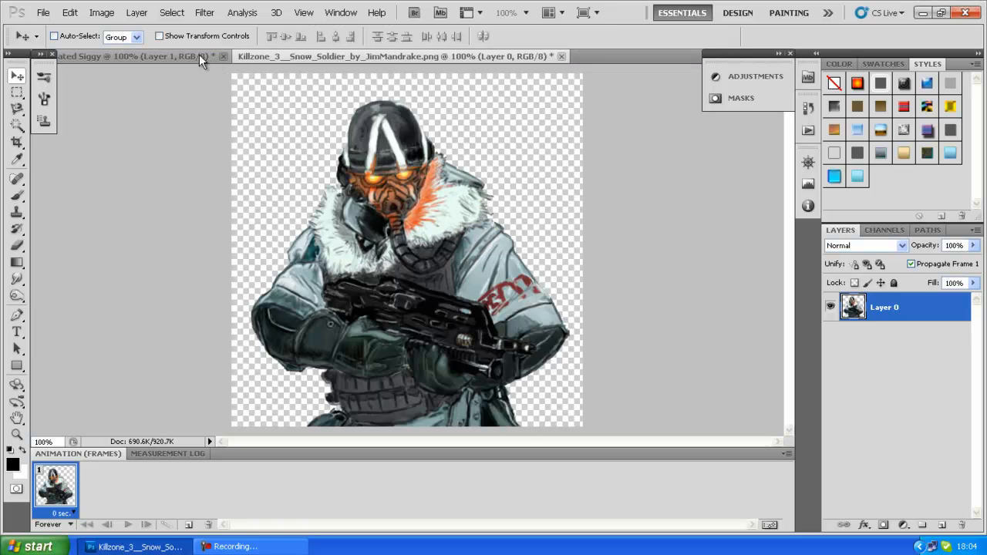
{"action": "left_click", "coordinate": [199, 56]}
- Compare animation frames 1 and 2, and delete frame 2
{"action": "left_click", "coordinate": [58, 493]}
{"action": "left_click", "coordinate": [113, 486]}
{"action": "left_click", "coordinate": [68, 500]}
{"action": "left_click", "coordinate": [100, 494]}
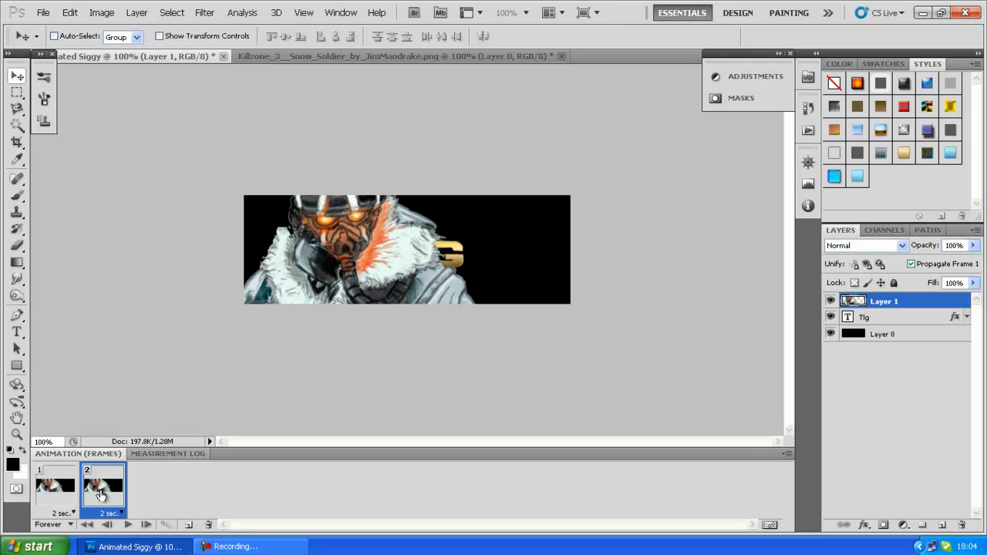
{"action": "left_click", "coordinate": [72, 497]}
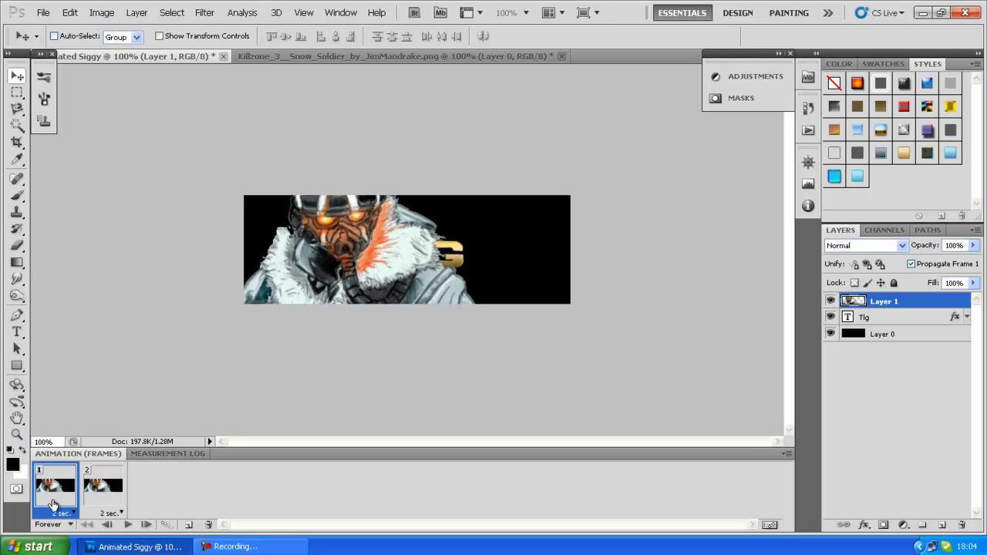
{"action": "left_click", "coordinate": [100, 501]}
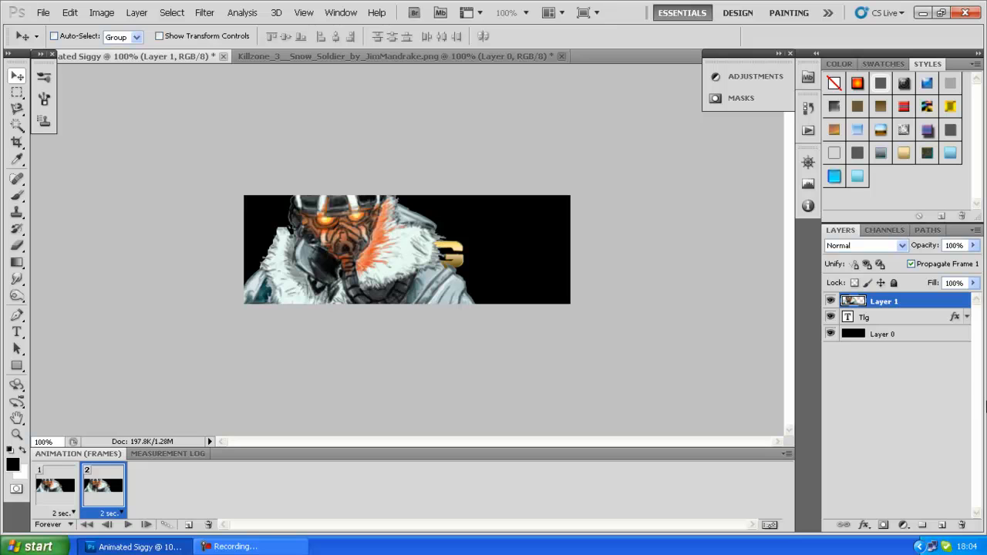
{"action": "left_click", "coordinate": [205, 523]}
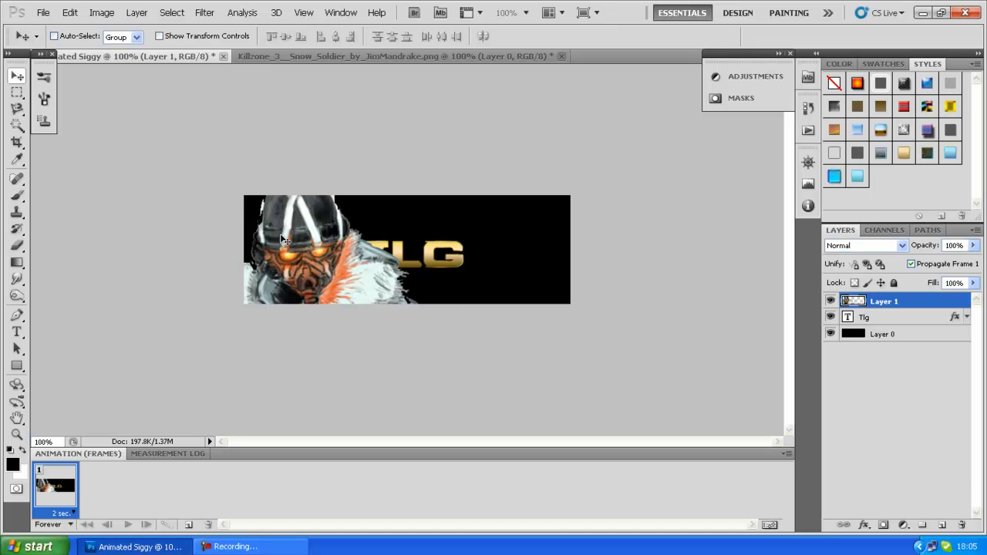
- Scale the soldier layer down proportionally to about 55% and place it at the left end of the banner
{"action": "key", "text": "ctrl+t"}
{"action": "left_click_drag", "start_coordinate": [168, 177], "coordinate": [300, 300]}
{"action": "left_click_drag", "start_coordinate": [343, 339], "coordinate": [312, 239]}
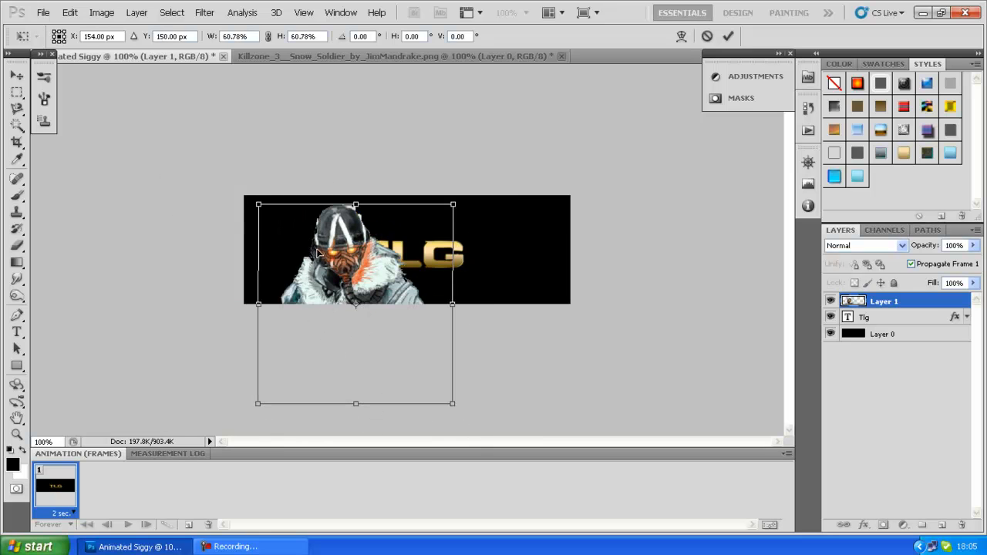
{"action": "left_click_drag", "start_coordinate": [259, 205], "coordinate": [275, 221]}
{"action": "left_click_drag", "start_coordinate": [343, 284], "coordinate": [286, 238]}
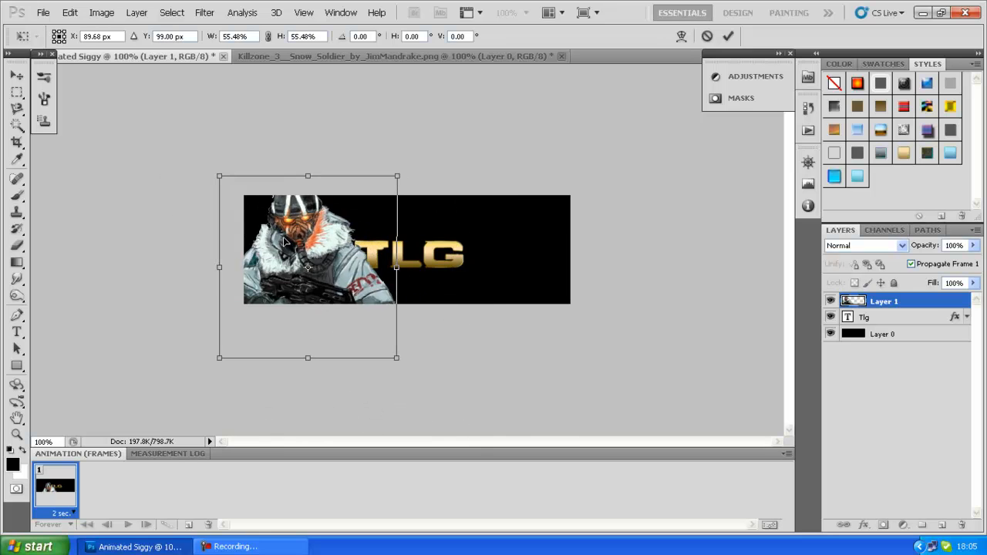
{"action": "key", "text": "Return"}
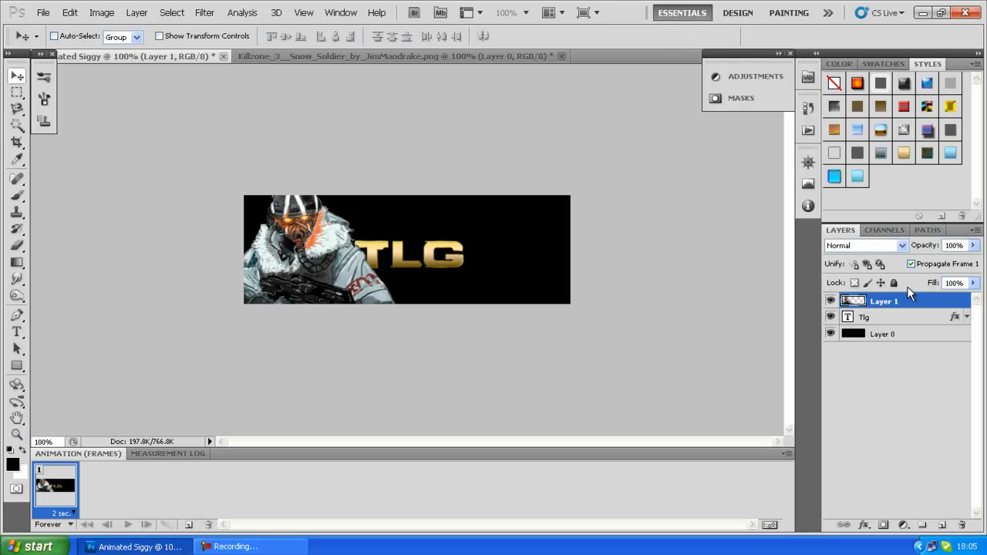
- Place the soldier layer beneath the text layer and shift the soldier slightly left, clear of the lettering
{"action": "left_click_drag", "start_coordinate": [907, 302], "coordinate": [907, 324]}
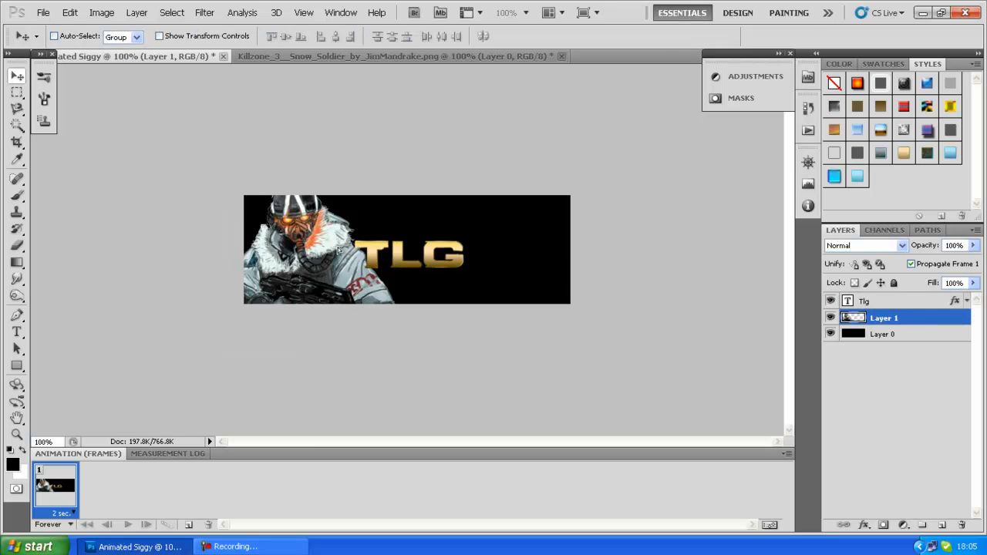
{"action": "left_click_drag", "start_coordinate": [345, 252], "coordinate": [332, 253]}
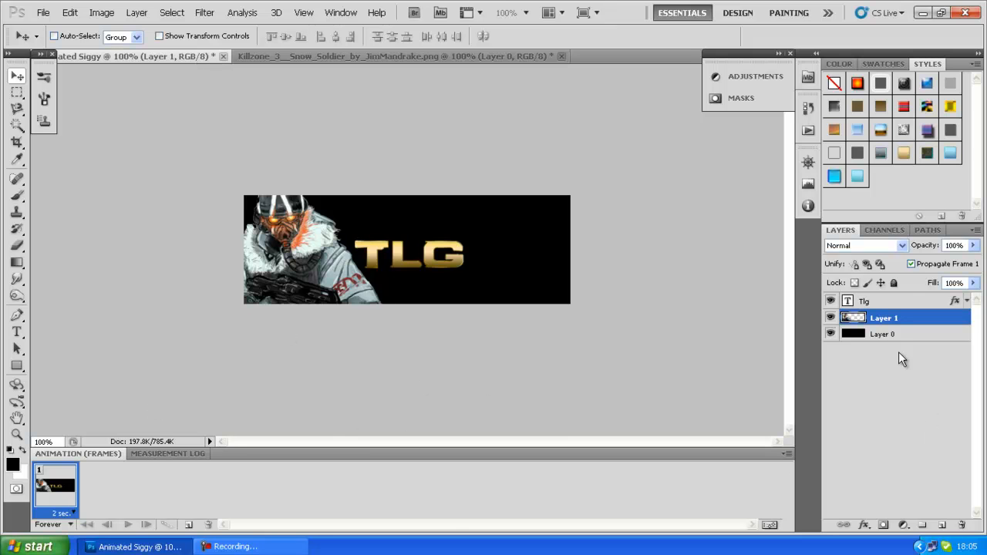
- Hide the soldier and text layers in frame 1, and add a second frame with the text layer visible
{"action": "left_click", "coordinate": [832, 318]}
{"action": "left_click", "coordinate": [831, 301]}
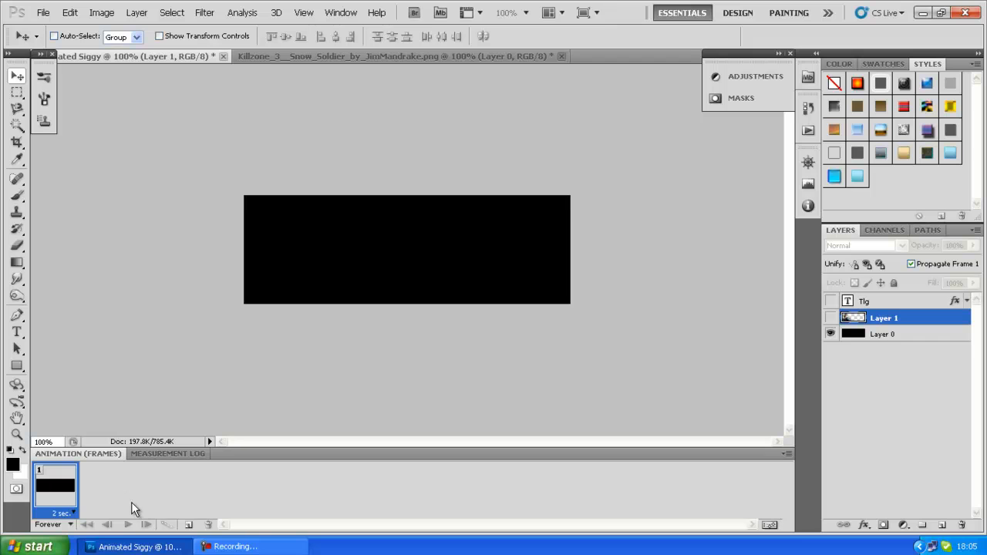
{"action": "left_click", "coordinate": [187, 525]}
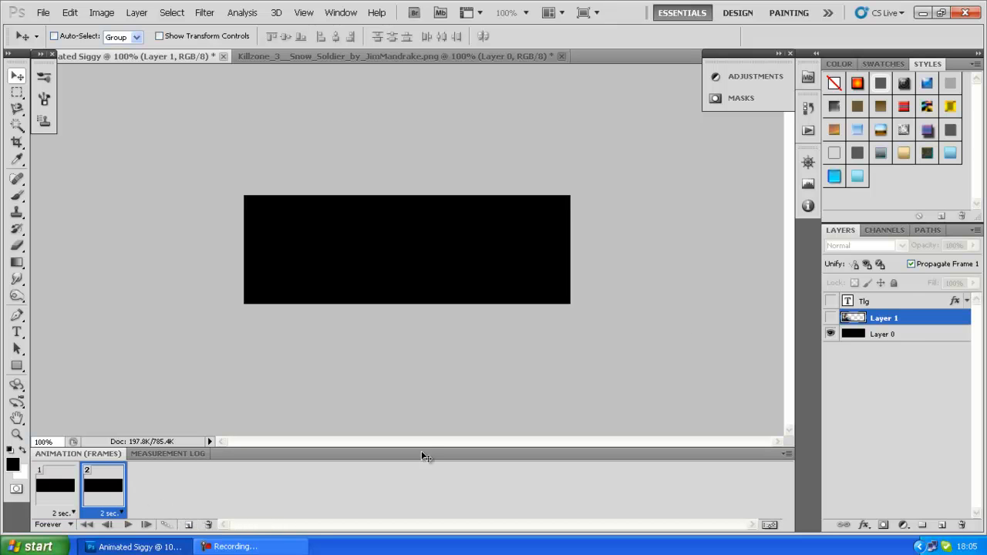
{"action": "left_click", "coordinate": [830, 301]}
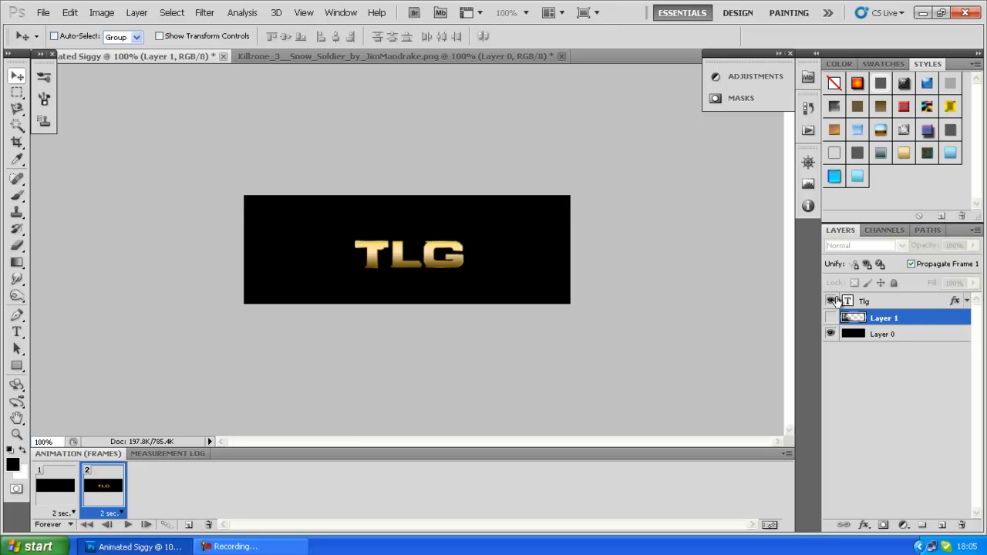
- Try out layer visibility in frame 2 by hiding and showing the black background and the text layer
{"action": "left_click", "coordinate": [829, 336]}
{"action": "left_click", "coordinate": [830, 336]}
{"action": "left_click", "coordinate": [829, 335]}
{"action": "left_click", "coordinate": [830, 335]}
{"action": "left_click", "coordinate": [830, 336]}
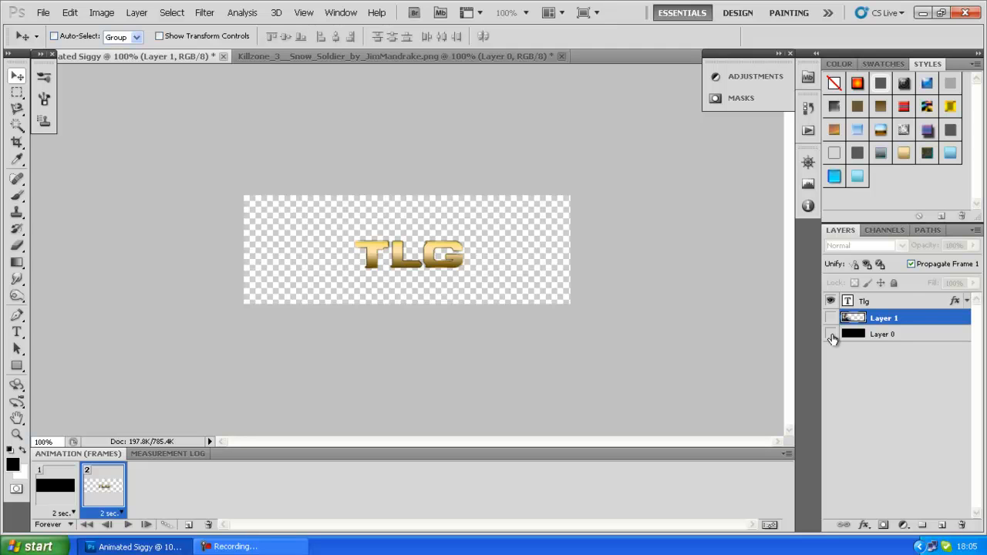
{"action": "left_click", "coordinate": [831, 335]}
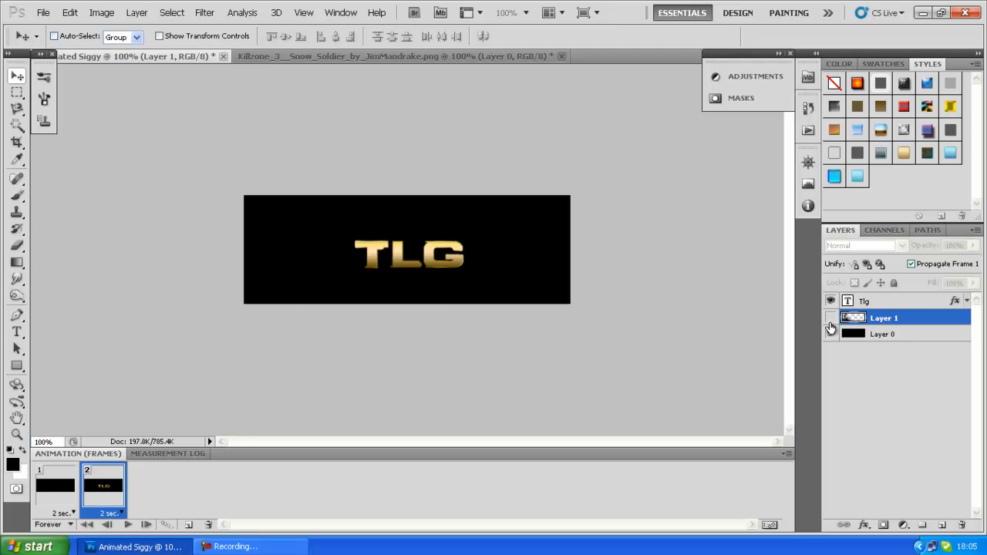
{"action": "left_click", "coordinate": [830, 318]}
{"action": "left_click", "coordinate": [831, 300]}
{"action": "left_click", "coordinate": [831, 300]}
- Preview the two-frame animation and compare frames 1 and 2
{"action": "left_click", "coordinate": [49, 494]}
{"action": "left_click", "coordinate": [115, 489]}
{"action": "left_click", "coordinate": [127, 524]}
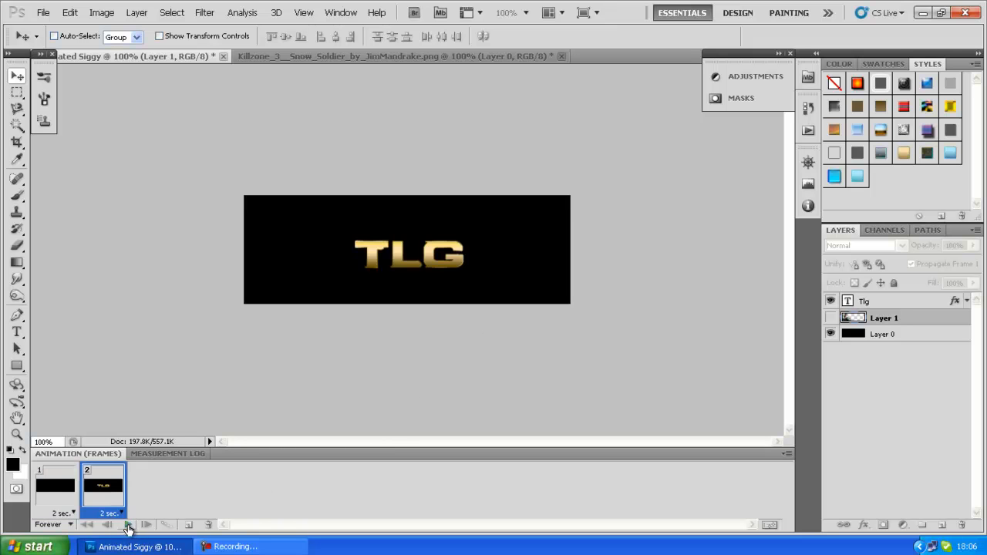
{"action": "left_click", "coordinate": [127, 525]}
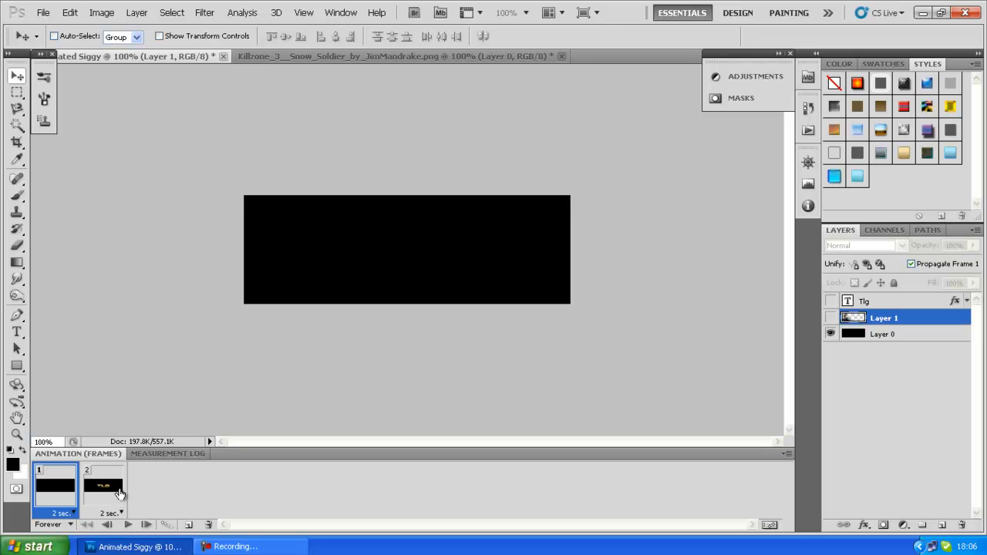
{"action": "left_click", "coordinate": [115, 493]}
{"action": "left_click", "coordinate": [46, 495]}
{"action": "left_click", "coordinate": [84, 498]}
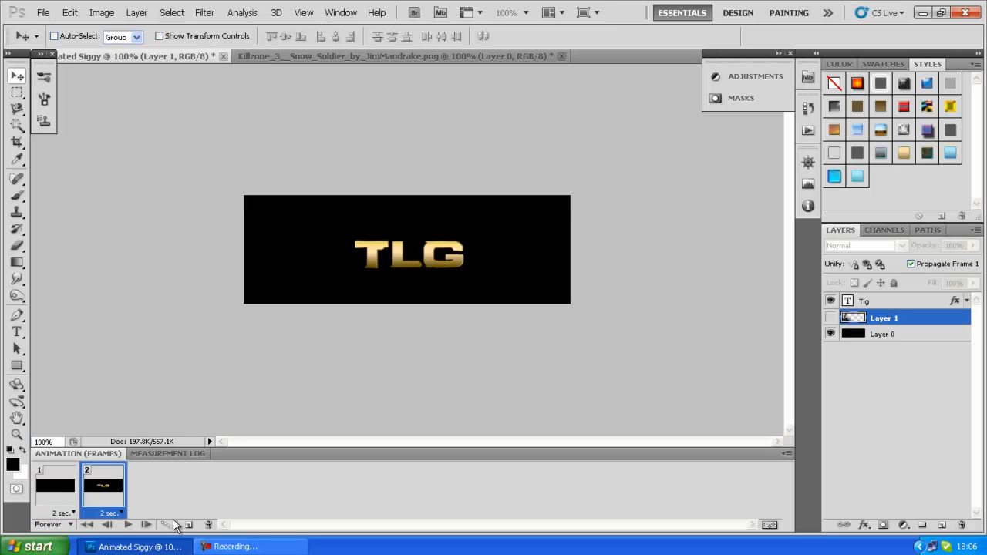
- Tween frame 2 with the previous frame, adding 5 frames across all layers with position, opacity and effects included
{"action": "left_click", "coordinate": [53, 483]}
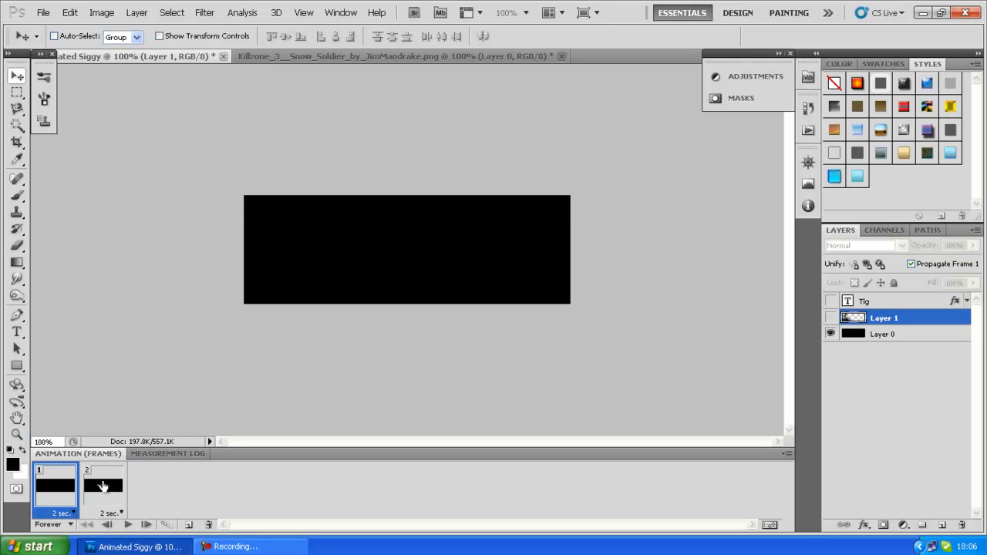
{"action": "left_click", "coordinate": [103, 485]}
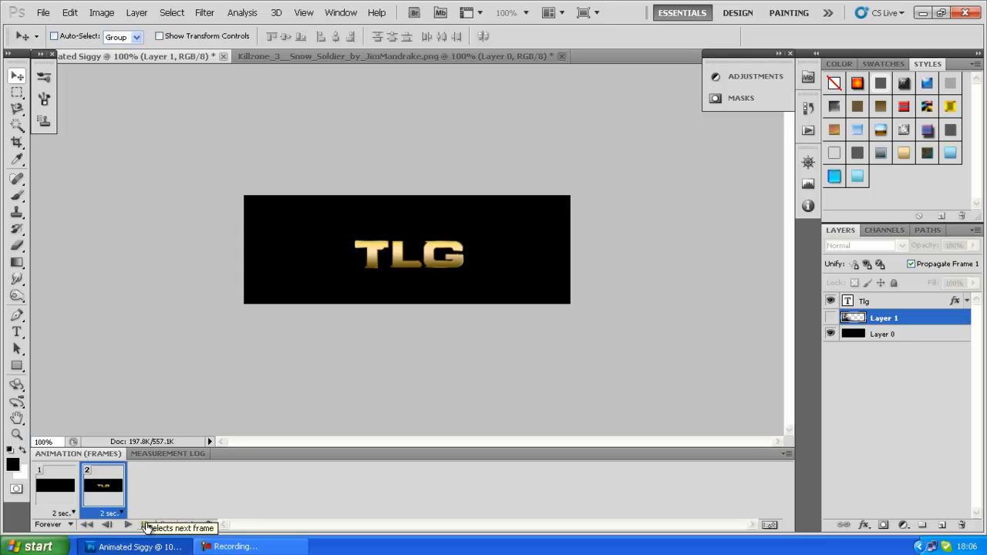
{"action": "left_click", "coordinate": [162, 526]}
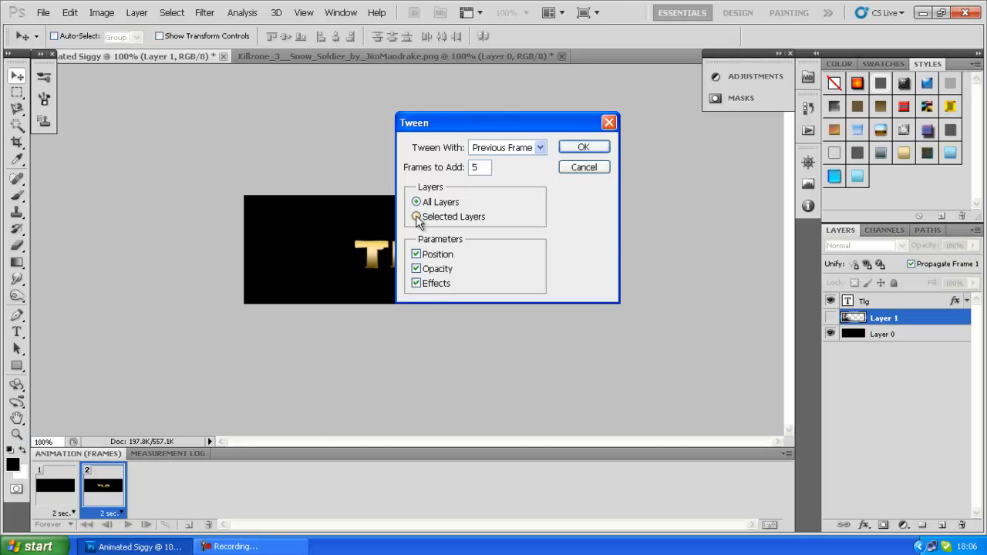
{"action": "left_click", "coordinate": [583, 147]}
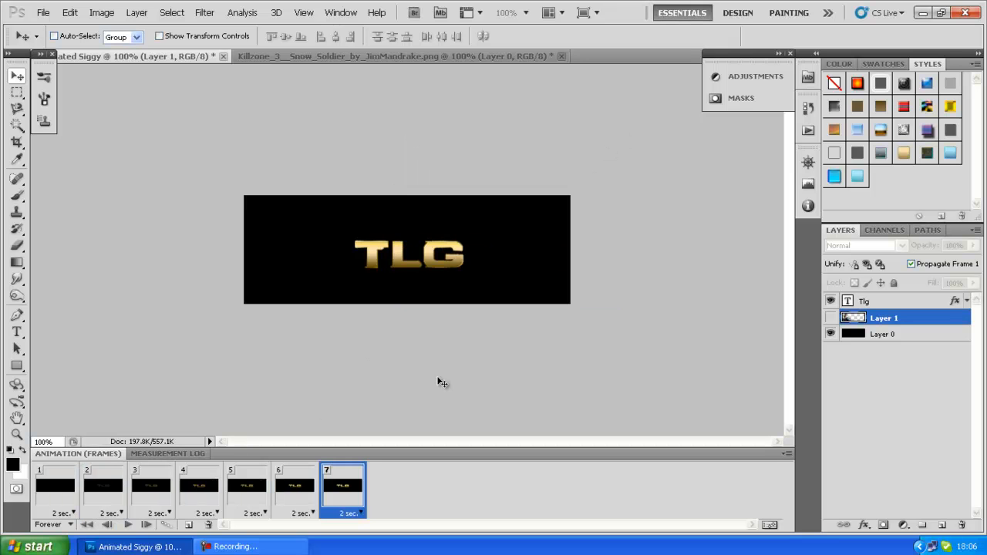
- Review the tweened text frames individually from 1 to 7, and play the animation from frame 1
{"action": "left_click", "coordinate": [280, 495]}
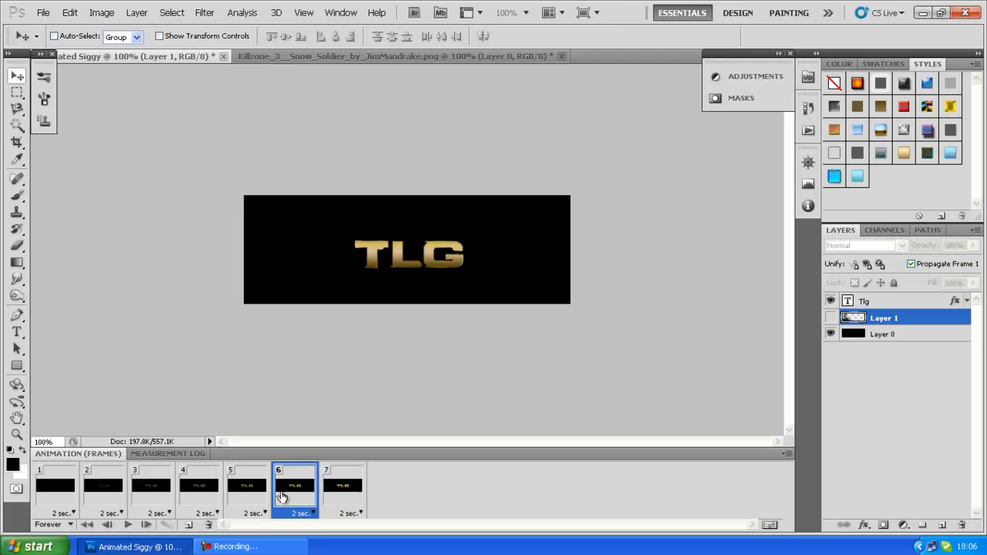
{"action": "left_click", "coordinate": [93, 495]}
{"action": "left_click", "coordinate": [335, 495]}
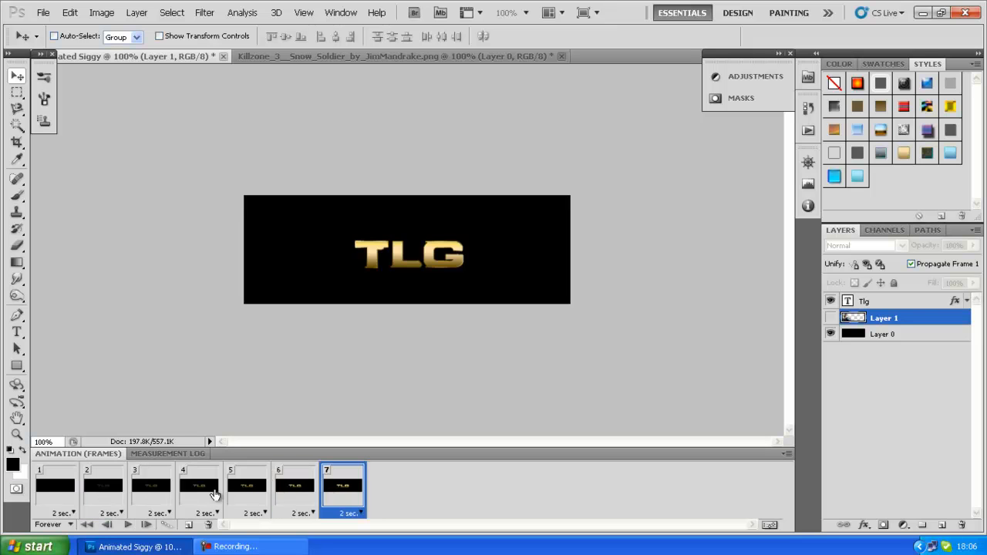
{"action": "left_click", "coordinate": [92, 490]}
{"action": "left_click", "coordinate": [70, 490]}
{"action": "left_click", "coordinate": [101, 491]}
{"action": "left_click", "coordinate": [179, 494]}
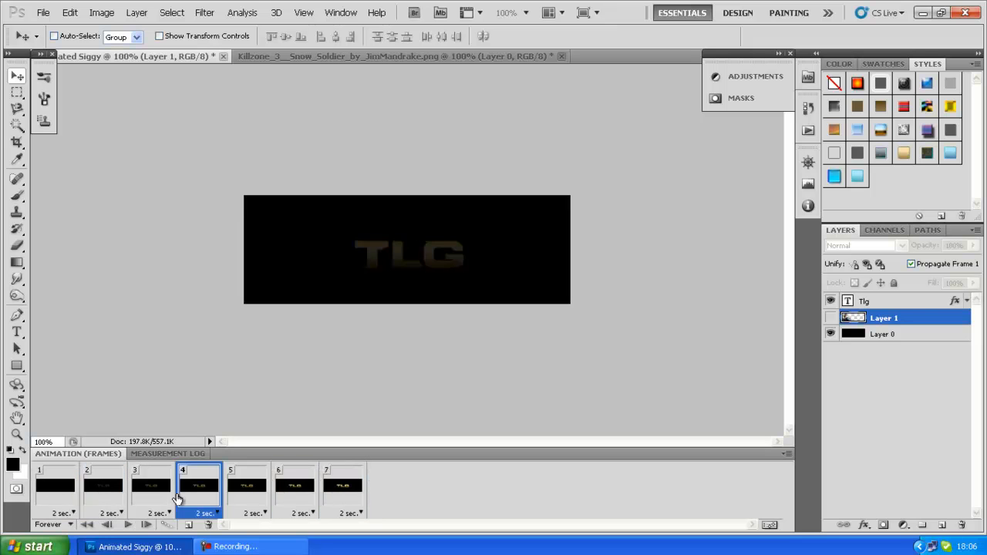
{"action": "left_click", "coordinate": [234, 496]}
{"action": "left_click", "coordinate": [282, 496]}
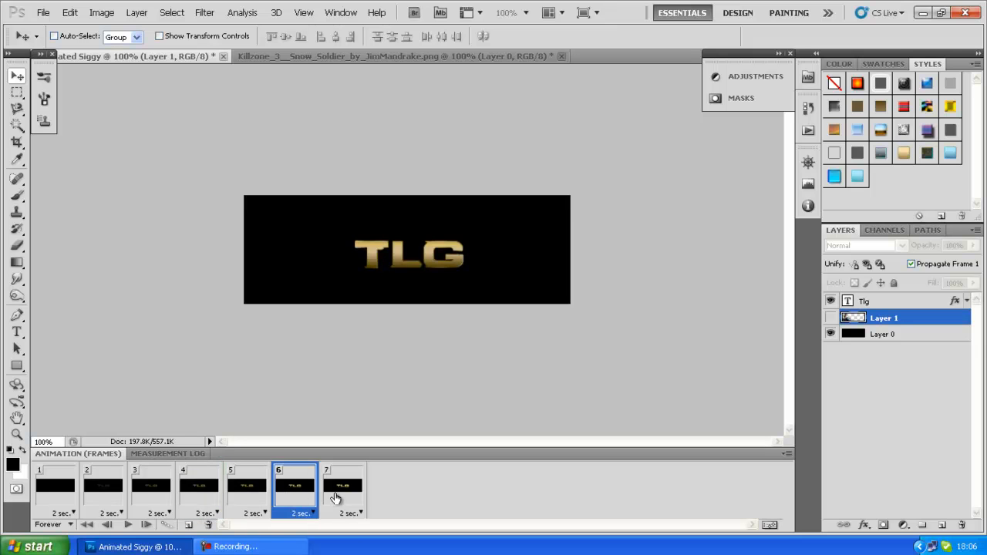
{"action": "left_click", "coordinate": [333, 497]}
{"action": "left_click", "coordinate": [74, 488]}
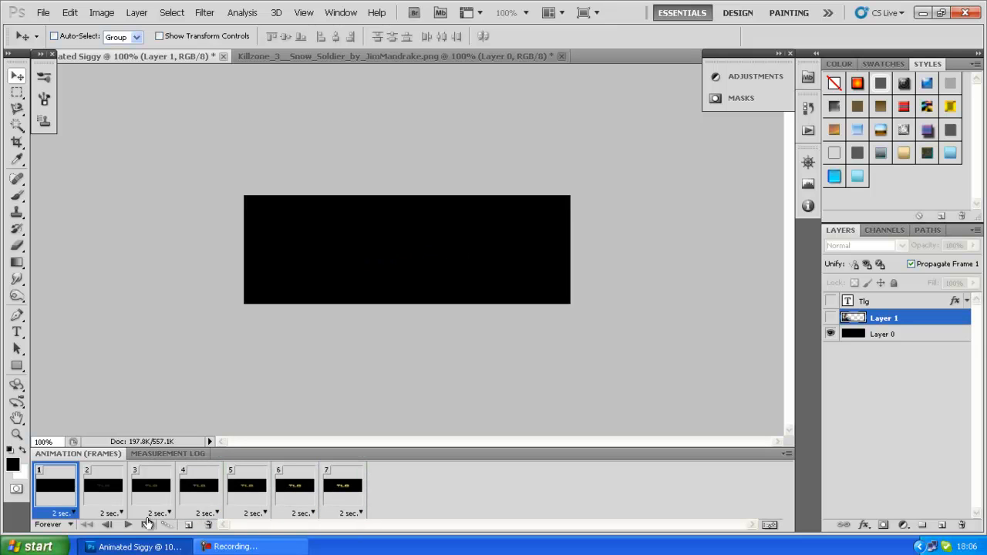
{"action": "left_click", "coordinate": [136, 524]}
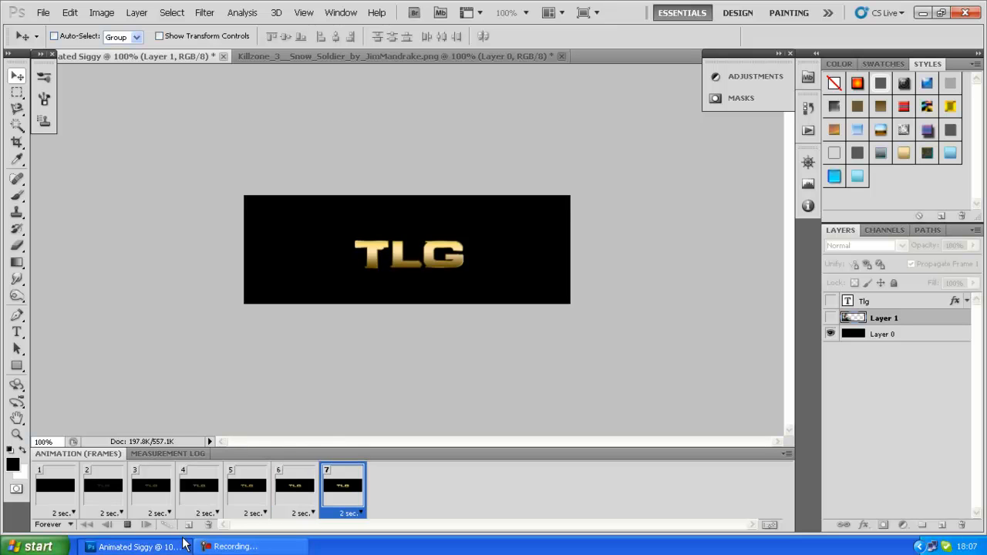
{"action": "left_click", "coordinate": [128, 524]}
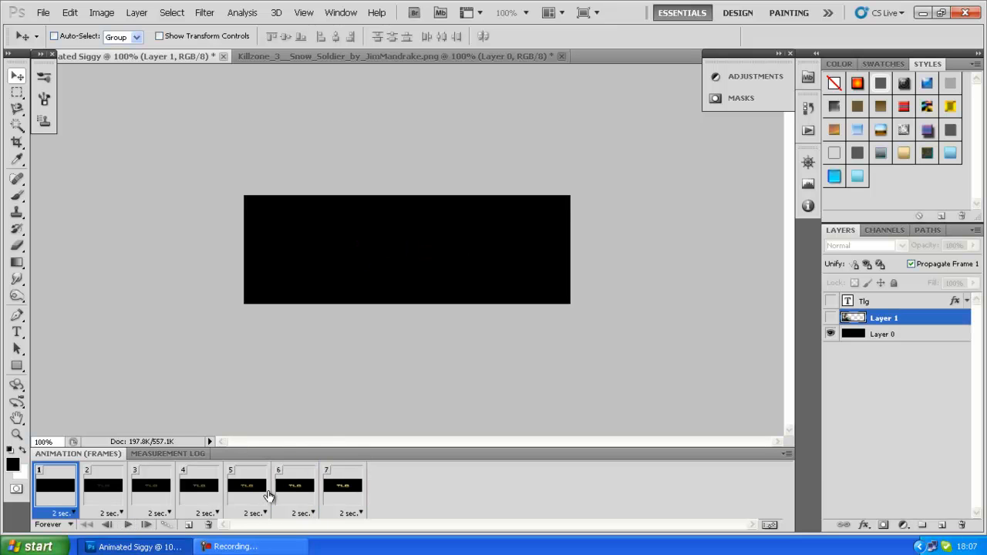
- Set the in-between frames 2 through 6 to no delay
{"action": "left_click", "coordinate": [296, 504]}
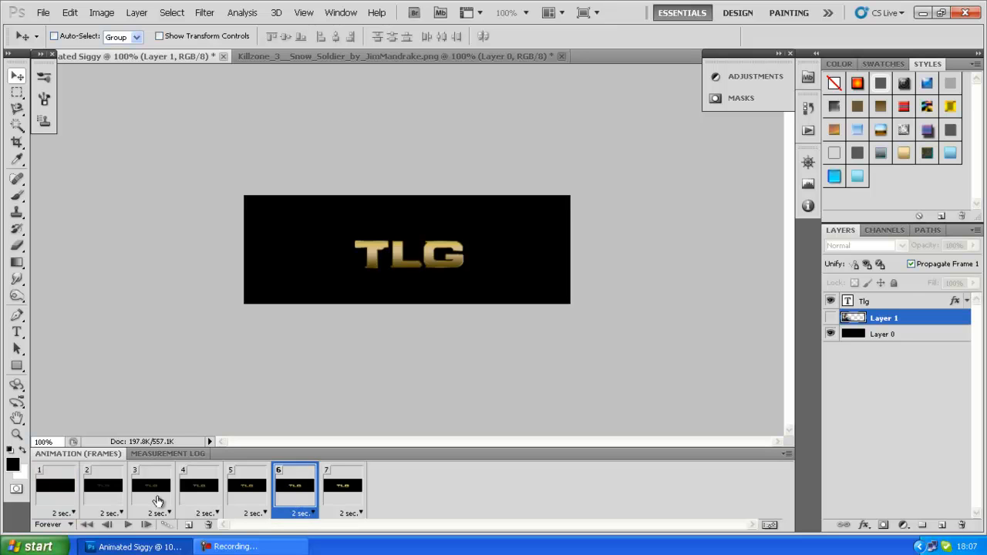
{"action": "left_click", "coordinate": [112, 490], "text": "shift"}
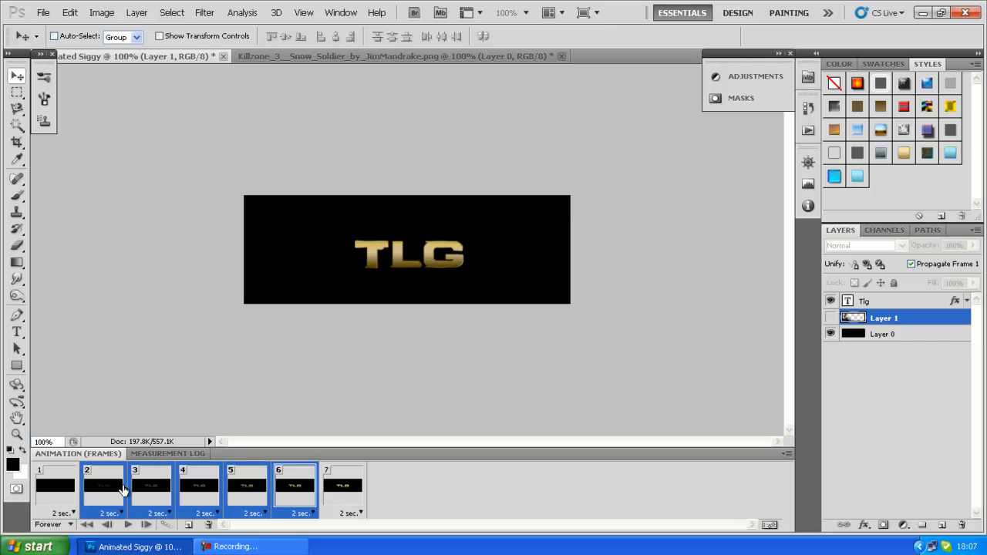
{"action": "left_click", "coordinate": [315, 514]}
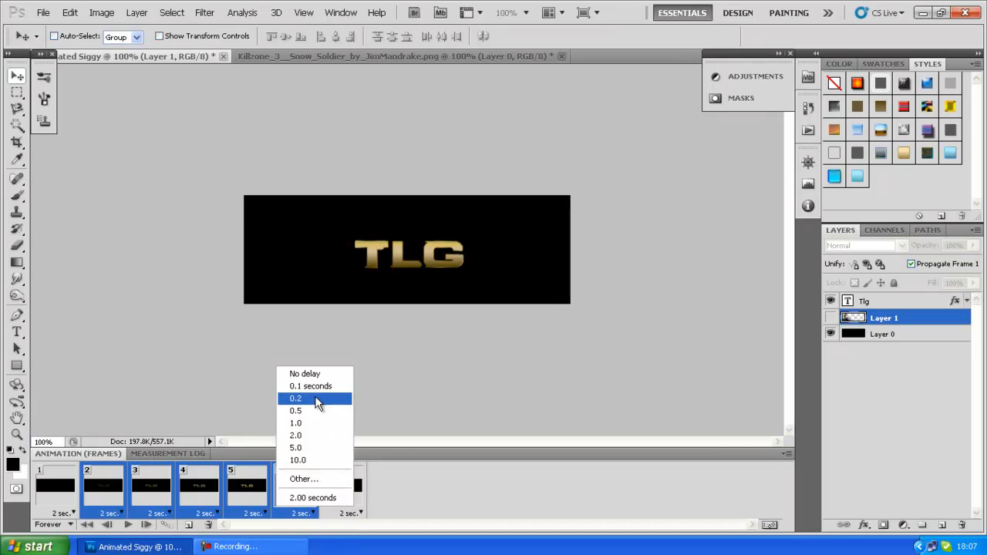
{"action": "left_click", "coordinate": [312, 374]}
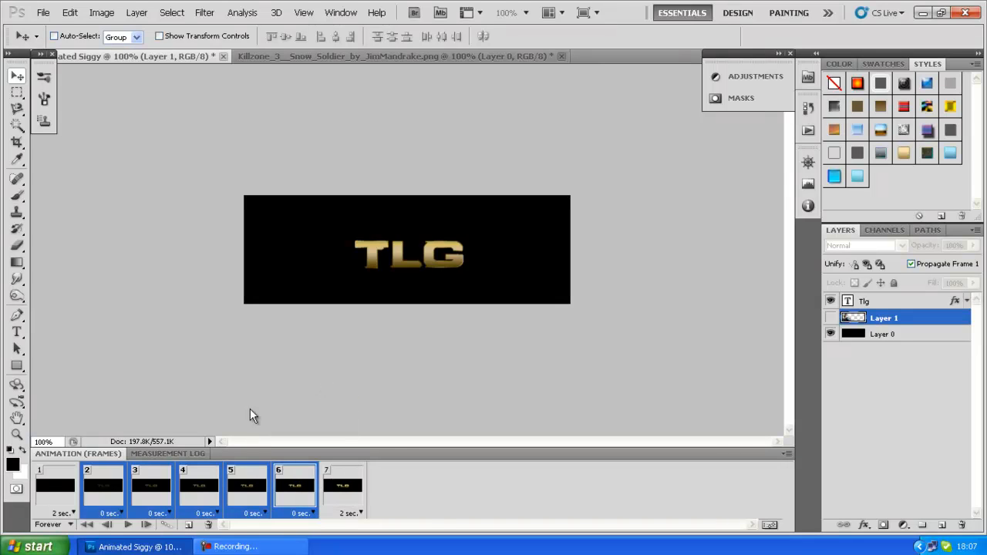
- Play the animation from frame 1 to check the timing of the text fade-in, and stop it
{"action": "left_click", "coordinate": [73, 483]}
{"action": "left_click", "coordinate": [128, 525]}
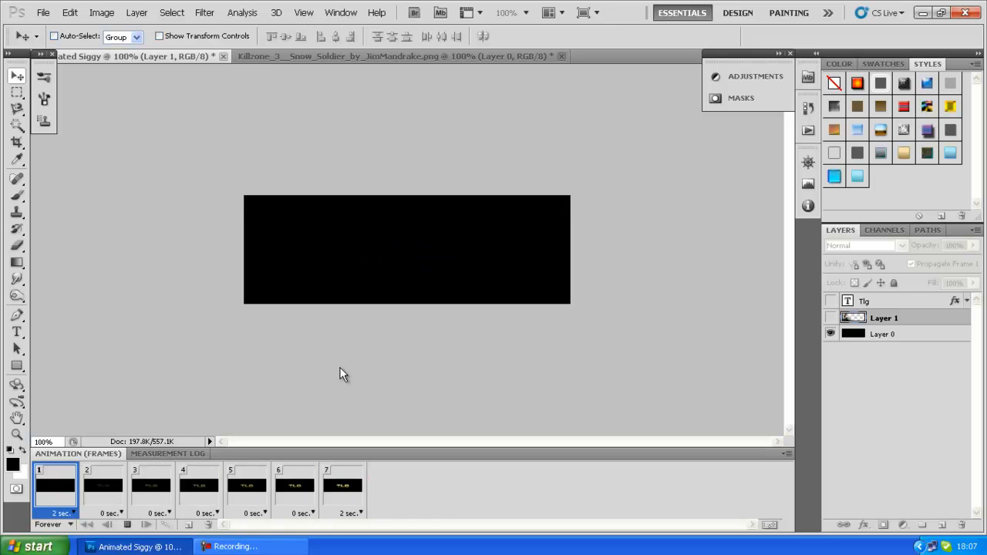
{"action": "left_click", "coordinate": [128, 524]}
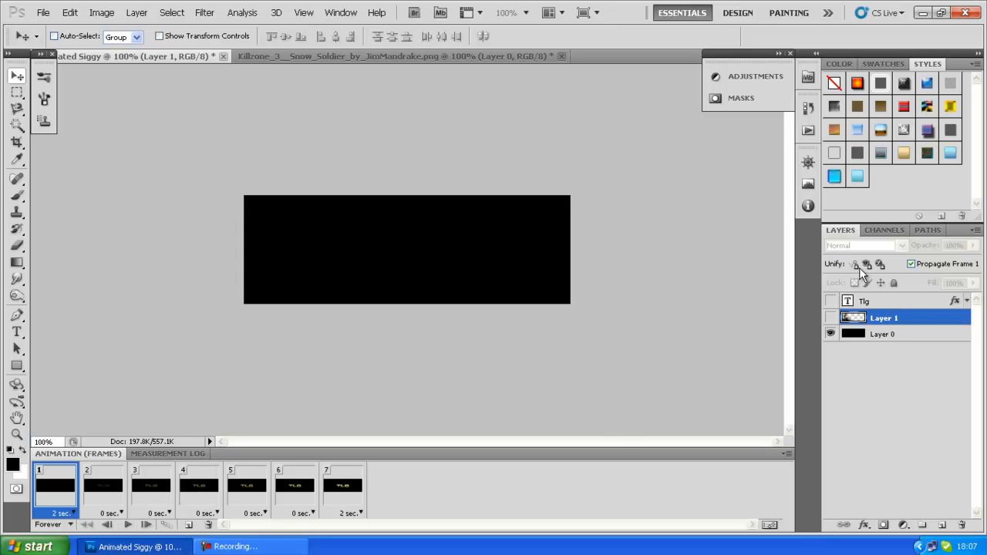
- Duplicate frame 7 with the soldier layer made visible, and tween the new frame with the previous one using 5 added frames
{"action": "left_click", "coordinate": [338, 497]}
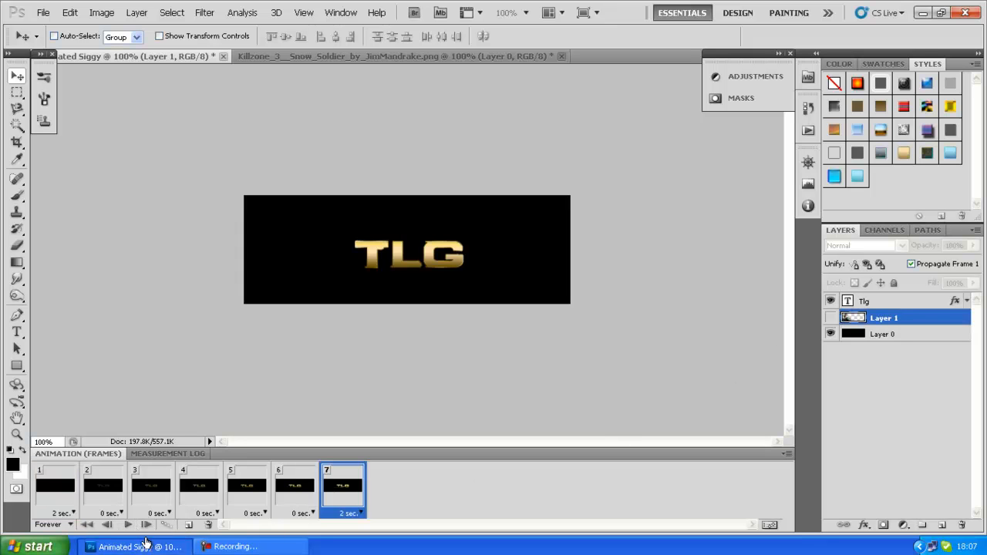
{"action": "left_click", "coordinate": [190, 524]}
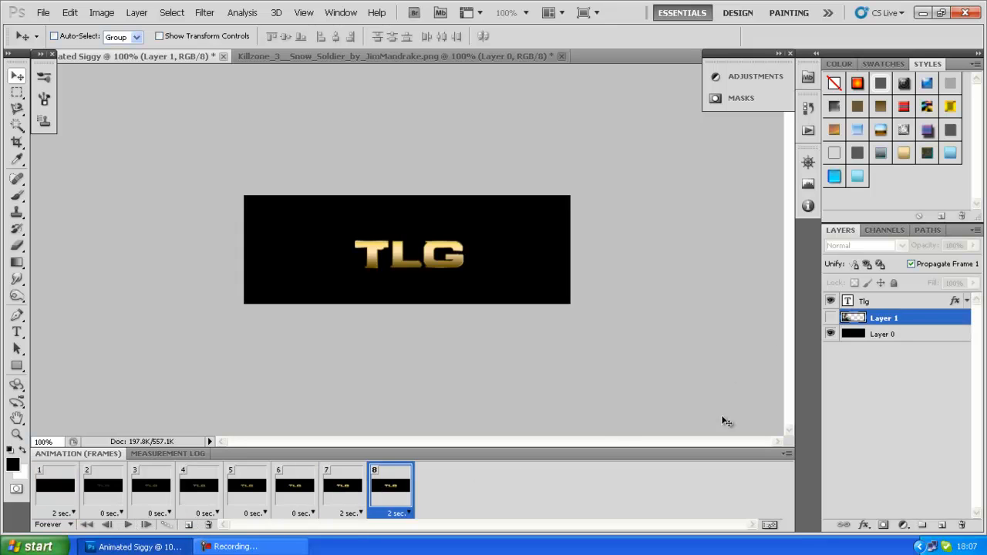
{"action": "left_click", "coordinate": [830, 317]}
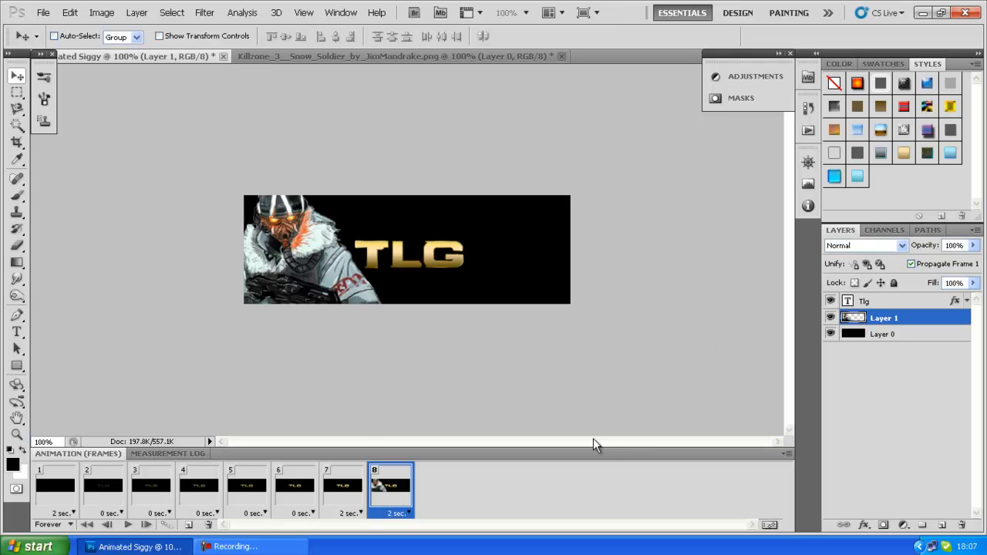
{"action": "left_click", "coordinate": [174, 524]}
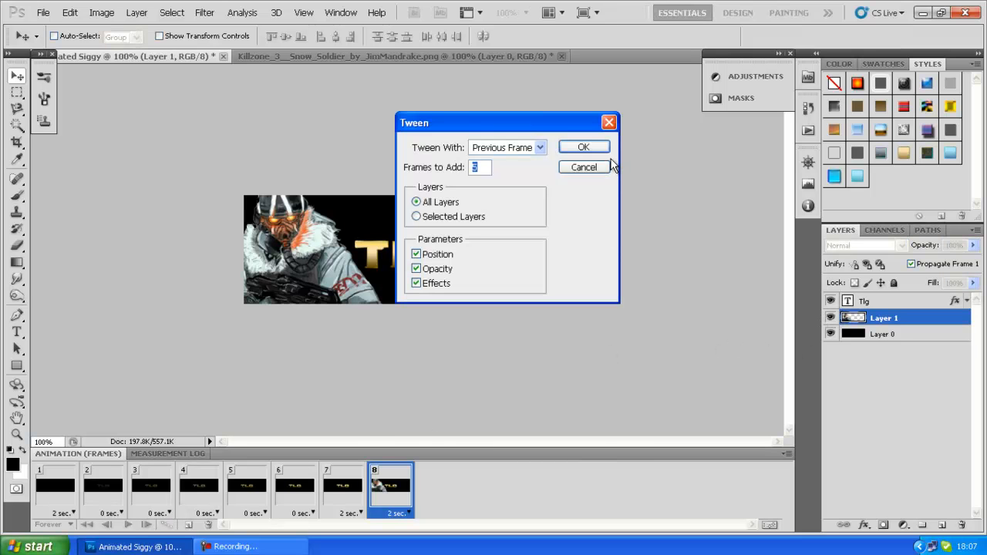
{"action": "left_click", "coordinate": [577, 147]}
- Set the soldier fade-in frames 8 through 12 to no delay, and return to frame 1
{"action": "left_click", "coordinate": [588, 488]}
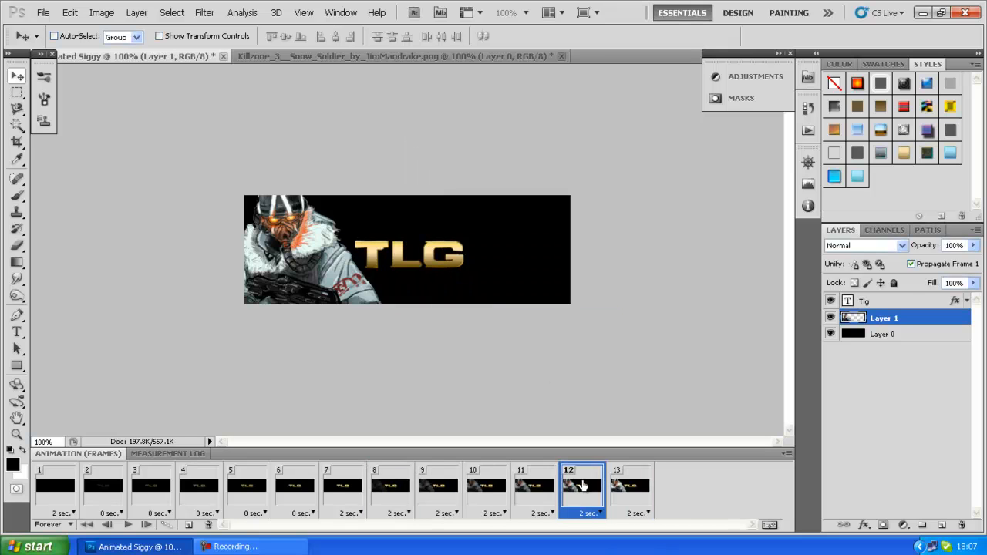
{"action": "left_click", "coordinate": [393, 497], "text": "shift"}
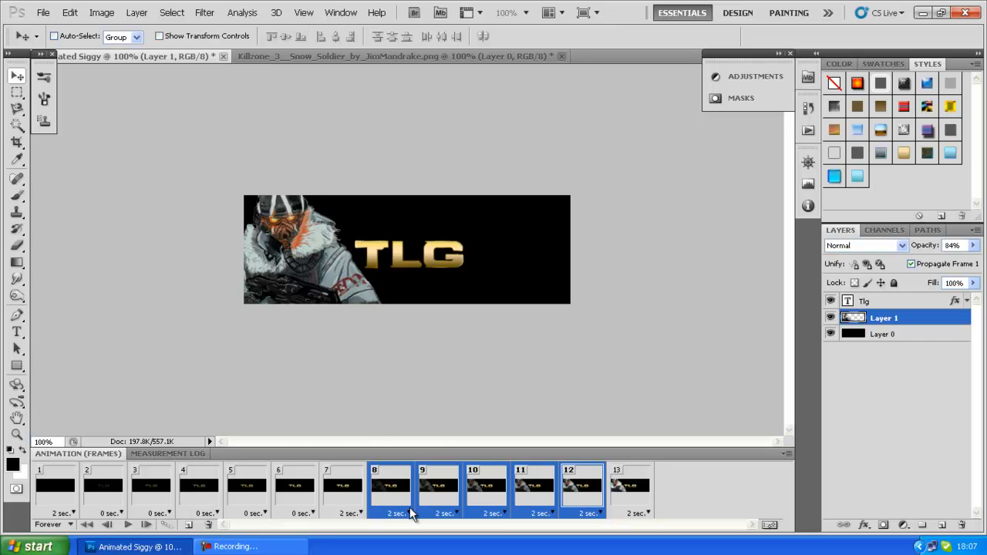
{"action": "left_click", "coordinate": [409, 509]}
{"action": "left_click", "coordinate": [410, 374]}
{"action": "left_click", "coordinate": [62, 497]}
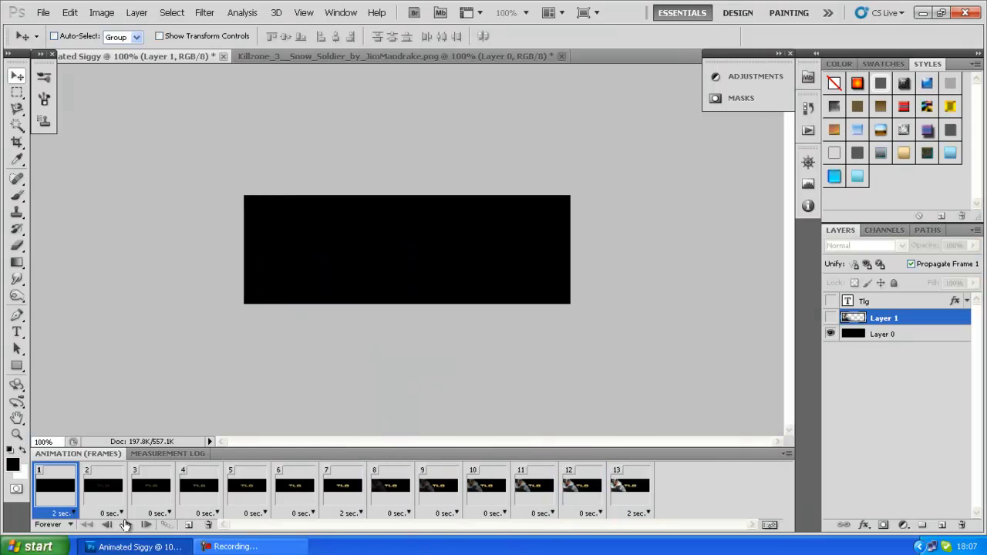
- Tween frame 13 with the first frame, adding 5 fade-out frames across all layers
{"action": "left_click", "coordinate": [630, 496]}
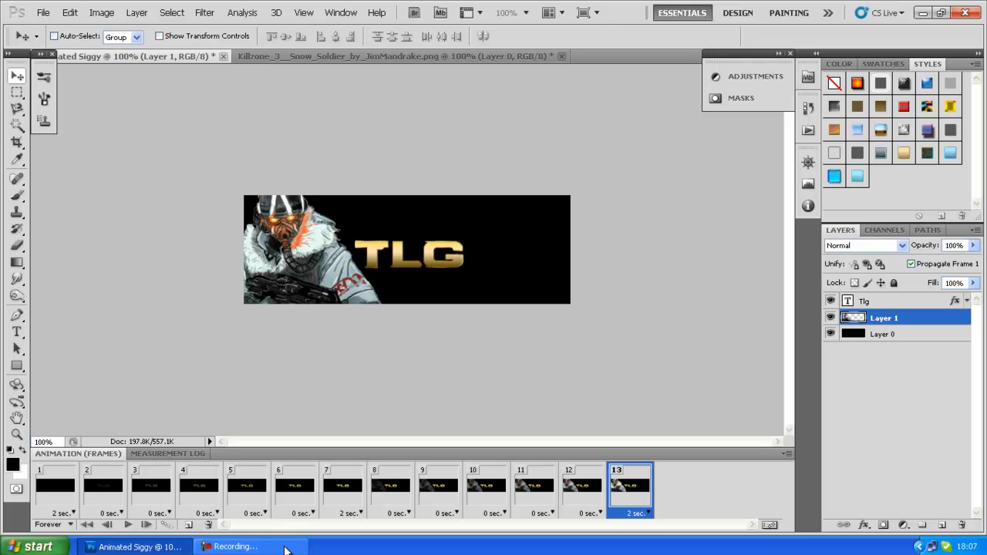
{"action": "left_click", "coordinate": [165, 525]}
{"action": "left_click", "coordinate": [539, 147]}
{"action": "left_click", "coordinate": [535, 188]}
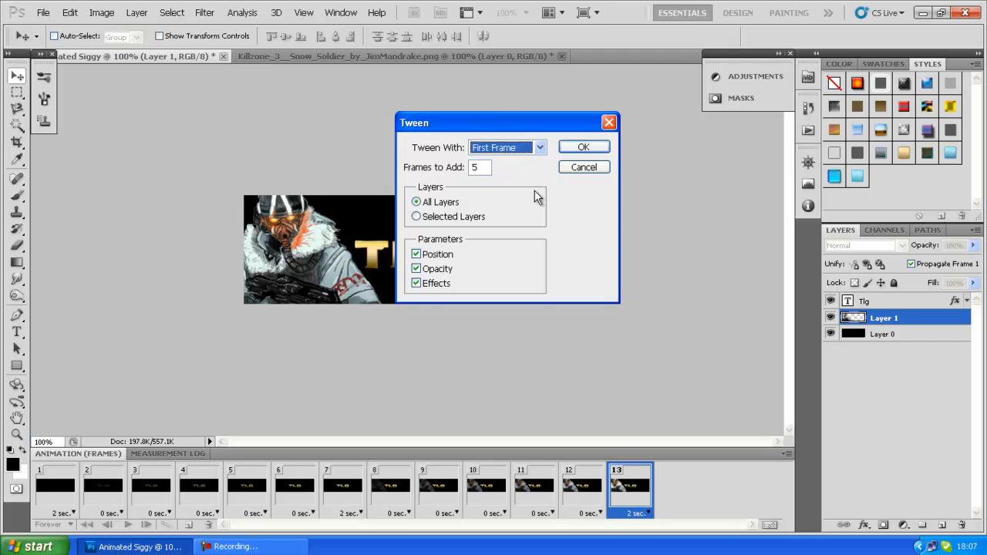
{"action": "left_click", "coordinate": [583, 147]}
- Set the fade-out frames 14 through 18 to no delay
{"action": "left_click_drag", "start_coordinate": [563, 524], "coordinate": [713, 540]}
{"action": "left_click", "coordinate": [770, 502]}
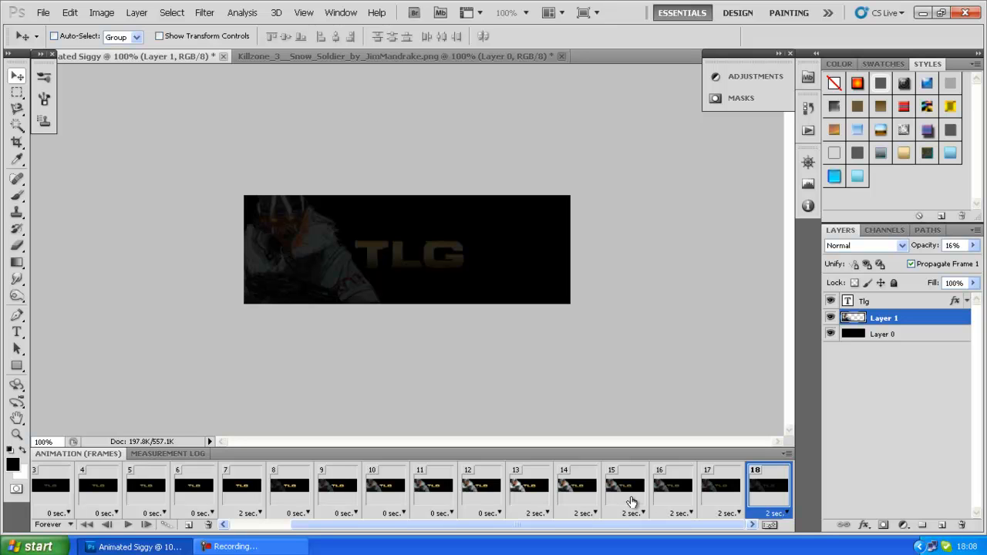
{"action": "left_click", "coordinate": [631, 502], "text": "shift"}
{"action": "left_click", "coordinate": [643, 512]}
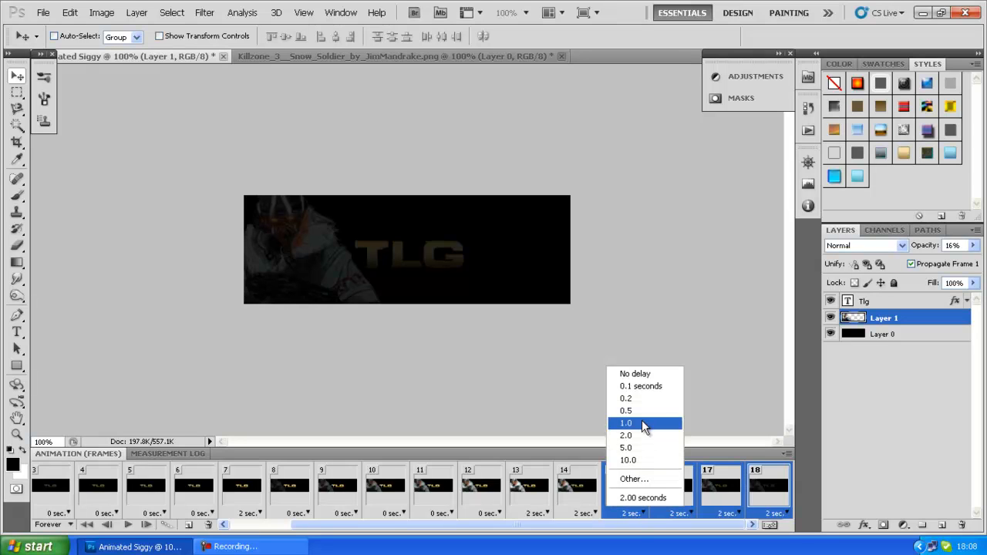
{"action": "left_click", "coordinate": [630, 375]}
{"action": "left_click", "coordinate": [584, 498]}
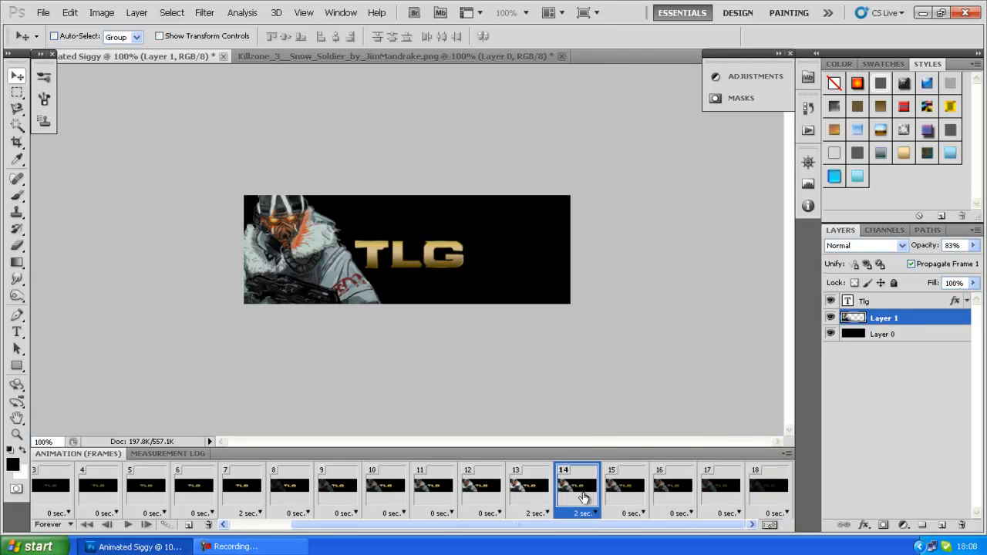
{"action": "left_click", "coordinate": [541, 498]}
{"action": "left_click", "coordinate": [562, 499]}
{"action": "left_click", "coordinate": [592, 513]}
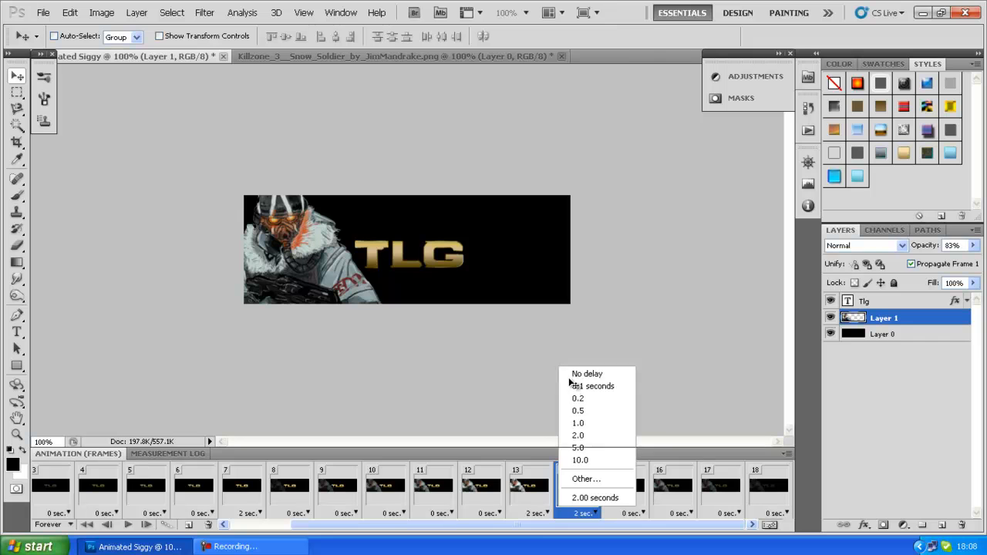
{"action": "left_click", "coordinate": [575, 375]}
- Play the full animation from frame 1 to check both fade-ins and the fade-out
{"action": "left_click_drag", "start_coordinate": [539, 532], "coordinate": [474, 531]}
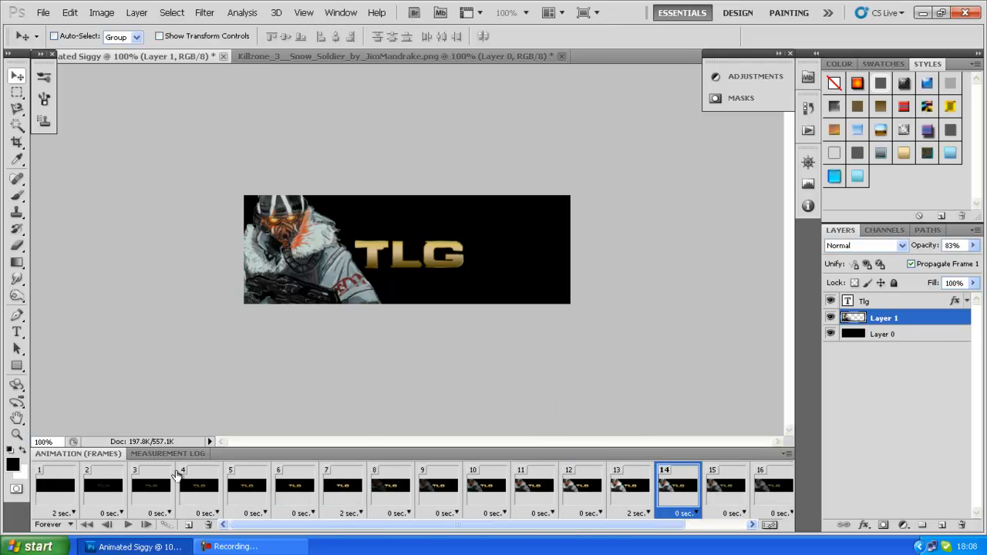
{"action": "left_click", "coordinate": [47, 481]}
{"action": "left_click", "coordinate": [127, 524]}
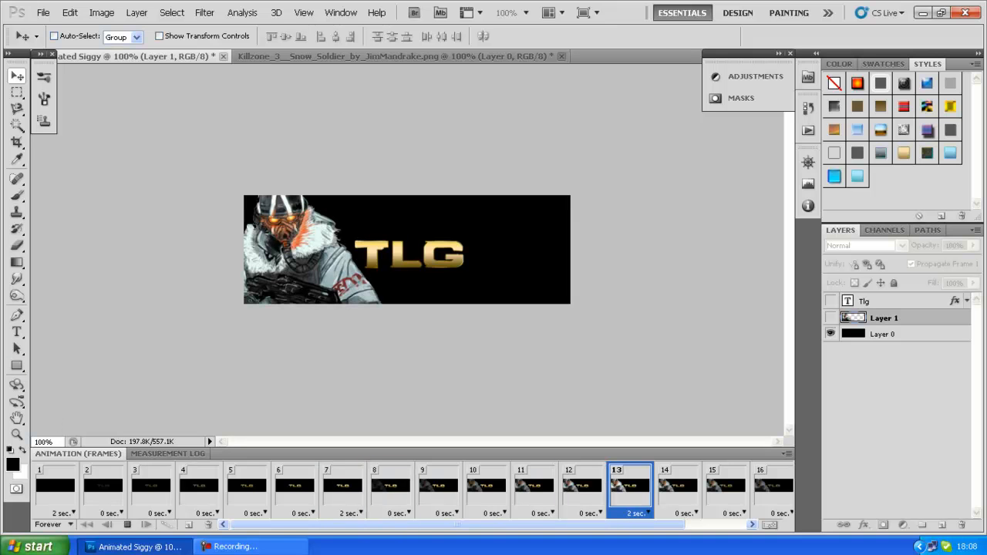
{"action": "left_click", "coordinate": [69, 524]}
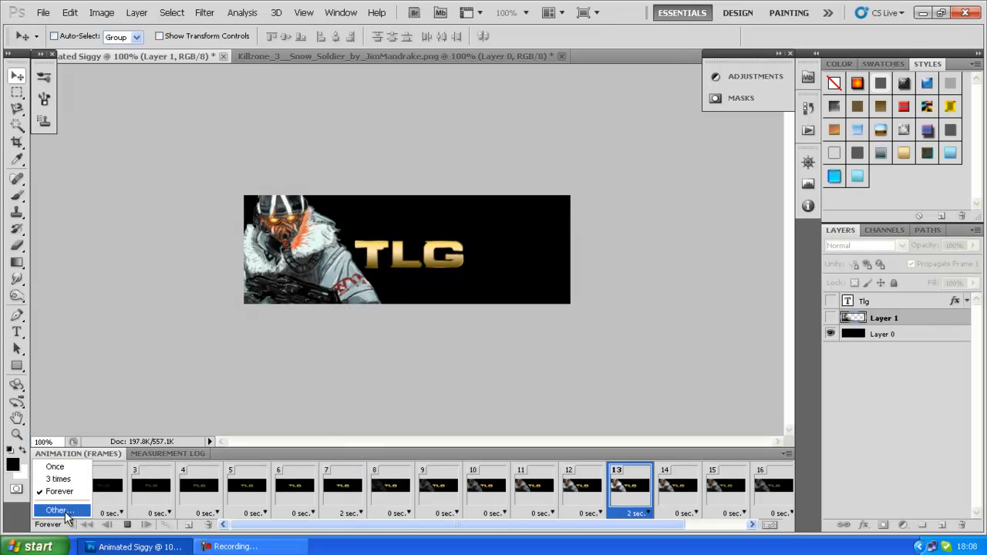
{"action": "left_click", "coordinate": [60, 511]}
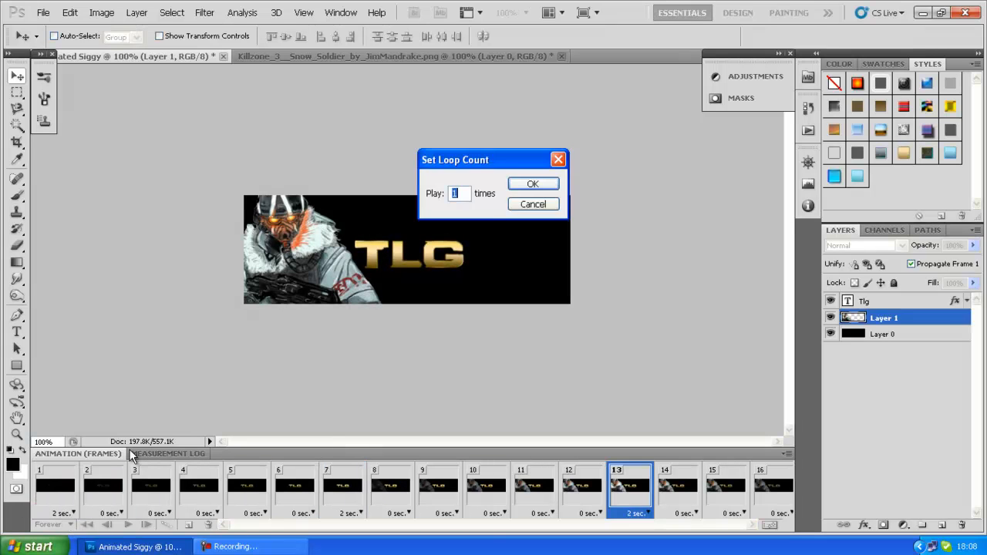
{"action": "left_click", "coordinate": [532, 204]}
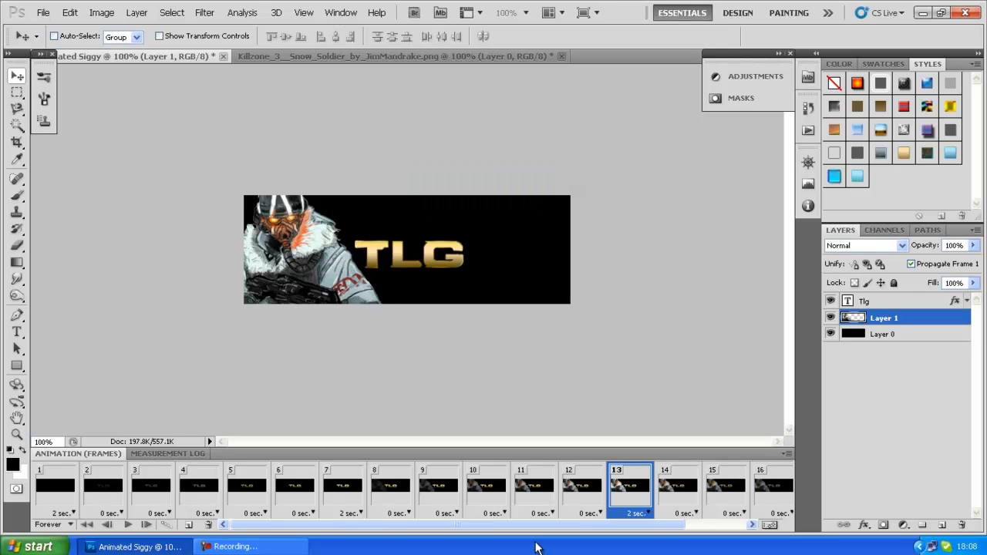
- Select frame 1 and convert the frame animation to a timeline animation
{"action": "left_click", "coordinate": [77, 480]}
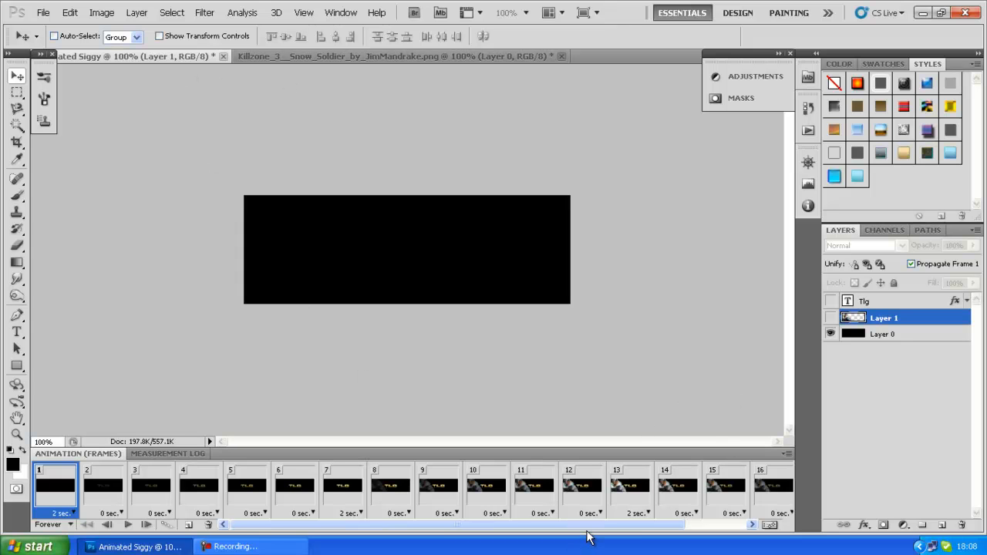
{"action": "left_click_drag", "start_coordinate": [597, 527], "coordinate": [736, 513]}
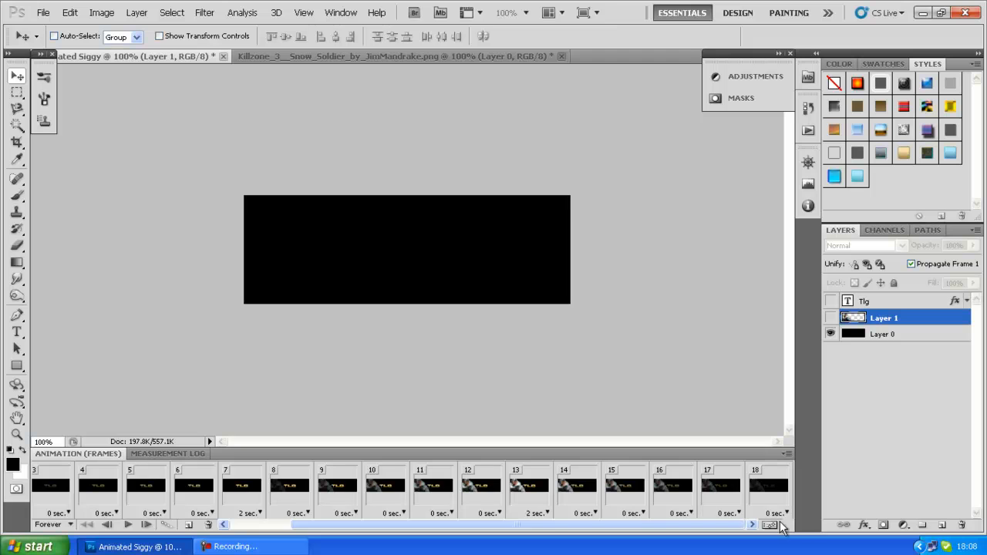
{"action": "left_click", "coordinate": [769, 525]}
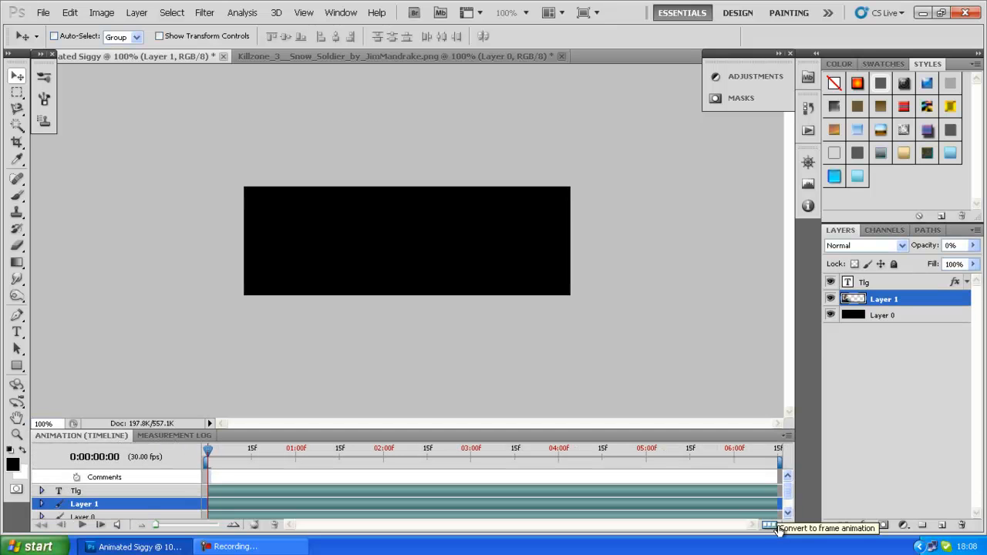
{"action": "mouse_move", "coordinate": [790, 484]}
{"action": "left_mouse_down"}
{"action": "mouse_move", "coordinate": [792, 504]}
{"action": "mouse_move", "coordinate": [790, 478]}
{"action": "left_mouse_up"}
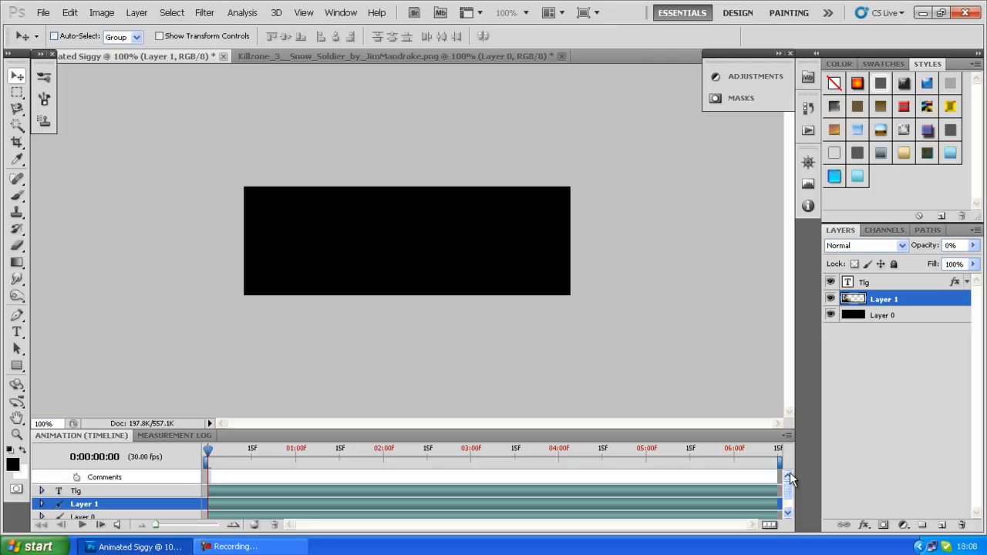
{"action": "left_click", "coordinate": [769, 525]}
{"action": "left_click", "coordinate": [539, 225]}
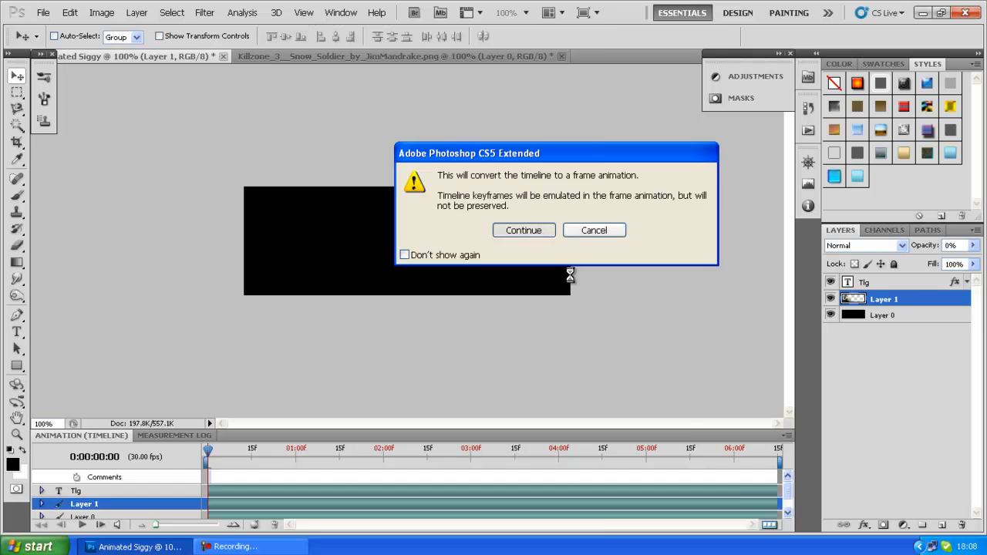
{"action": "left_click", "coordinate": [768, 525]}
{"action": "scroll", "coordinate": [437, 494], "scroll_direction": "up", "scroll_amount": 2}
{"action": "scroll", "coordinate": [437, 494], "scroll_direction": "down", "scroll_amount": 2}
{"action": "scroll", "coordinate": [426, 495], "scroll_direction": "up", "scroll_amount": 2}
{"action": "scroll", "coordinate": [426, 500], "scroll_direction": "down", "scroll_amount": 2}
{"action": "scroll", "coordinate": [450, 498], "scroll_direction": "up", "scroll_amount": 2}
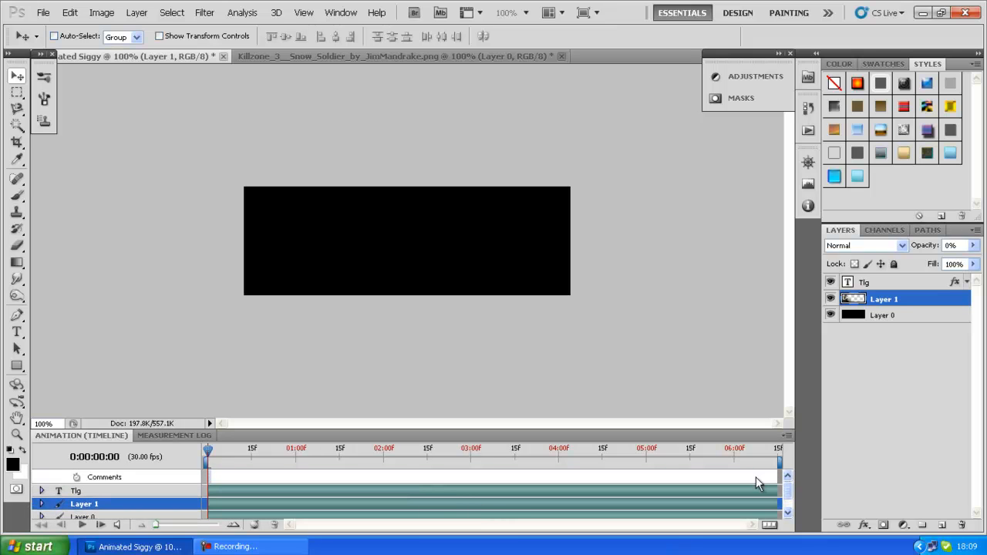
- Convert the timeline back to a frame animation, accepting the loss of keyframes, and return to frame 1
{"action": "left_click", "coordinate": [768, 525]}
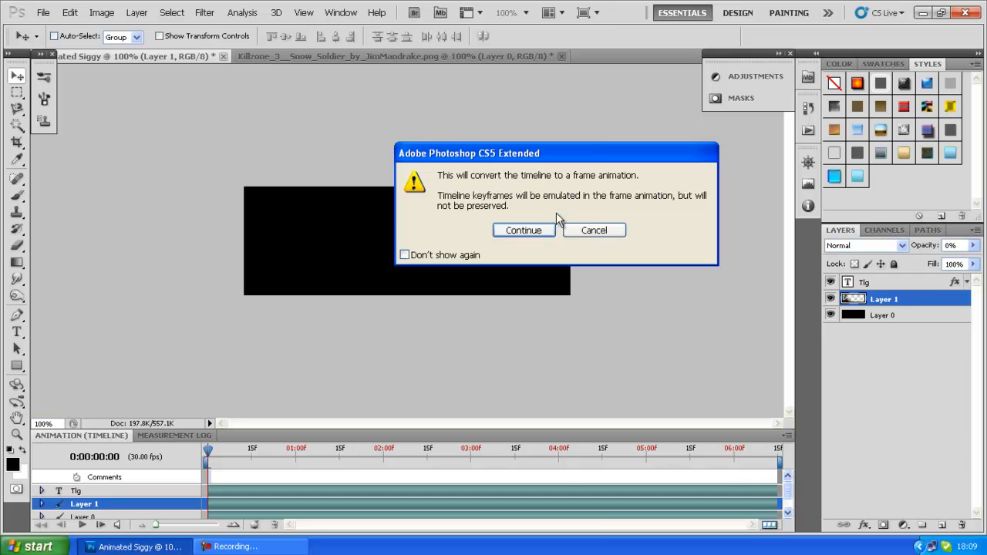
{"action": "left_click", "coordinate": [521, 231]}
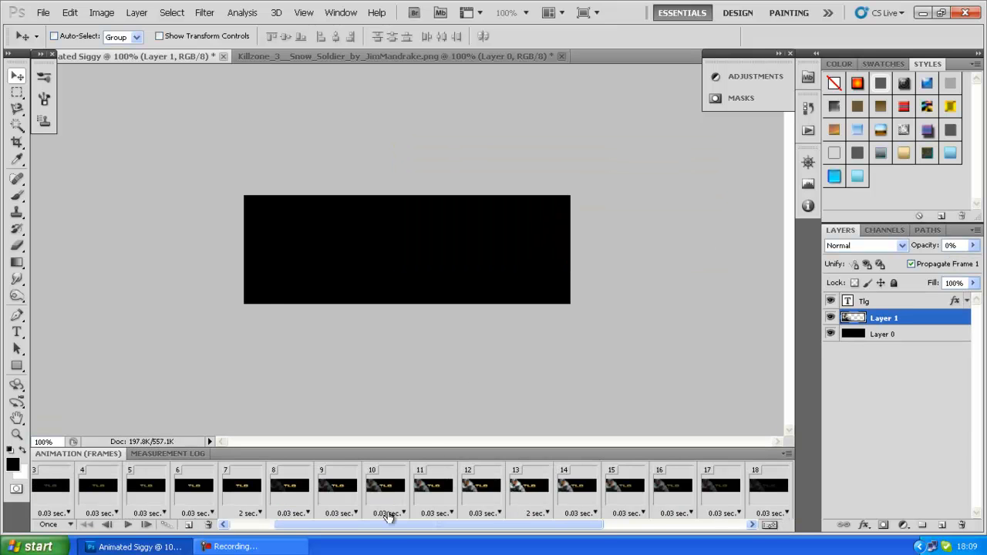
{"action": "left_click_drag", "start_coordinate": [379, 524], "coordinate": [293, 534]}
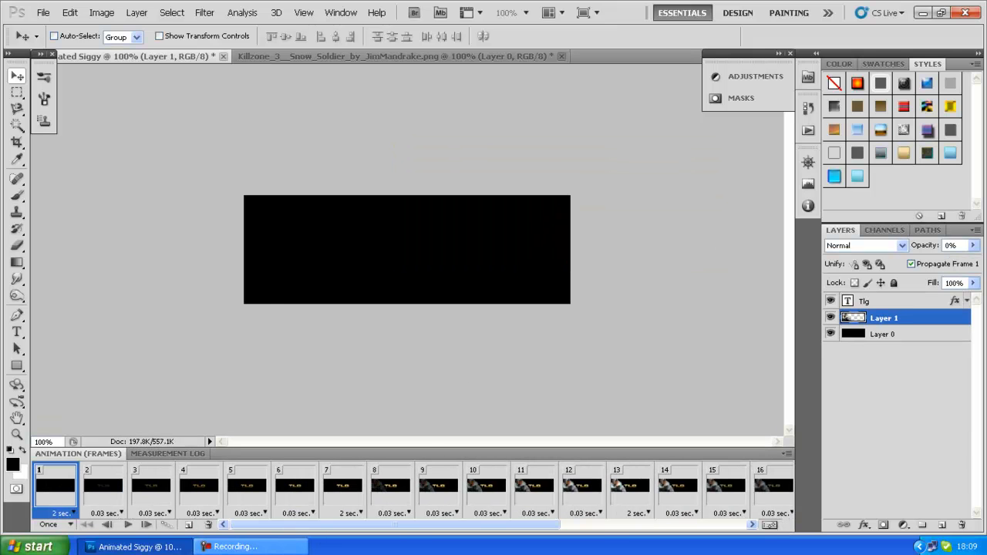